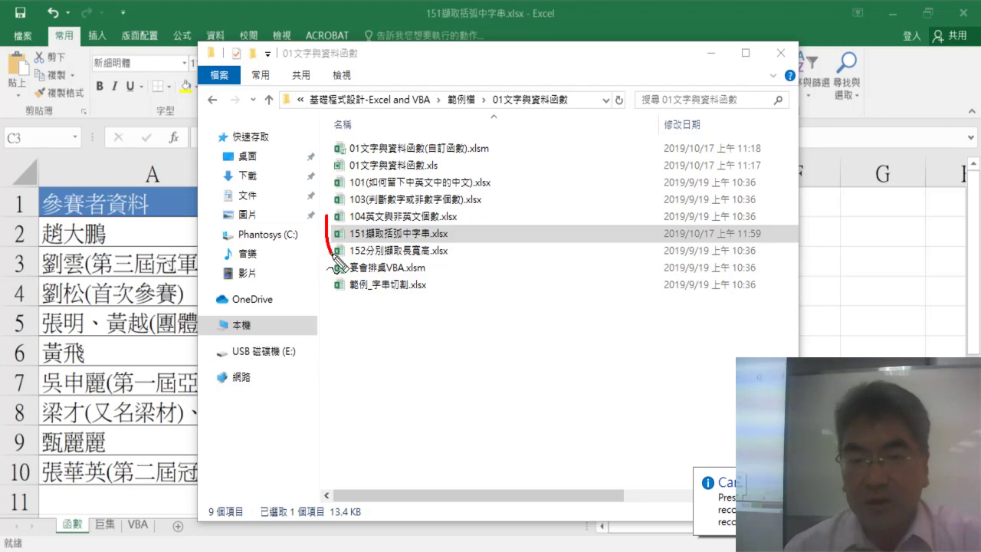
Mark the 151擷取括弧中字串.xlsx file in ink, clear it, and return to the workbook's column A
{"action": "mouse_move", "coordinate": [330, 253]}
{"action": "left_mouse_down"}
{"action": "mouse_move", "coordinate": [452, 223]}
{"action": "mouse_move", "coordinate": [463, 247]}
{"action": "mouse_move", "coordinate": [431, 243]}
{"action": "mouse_move", "coordinate": [460, 244]}
{"action": "left_mouse_up"}
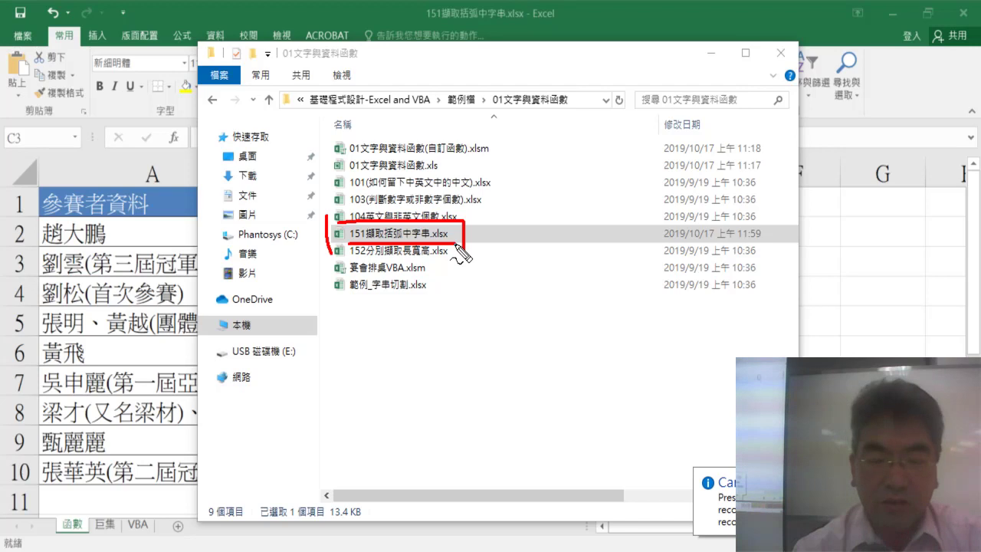
{"action": "key", "text": "Escape"}
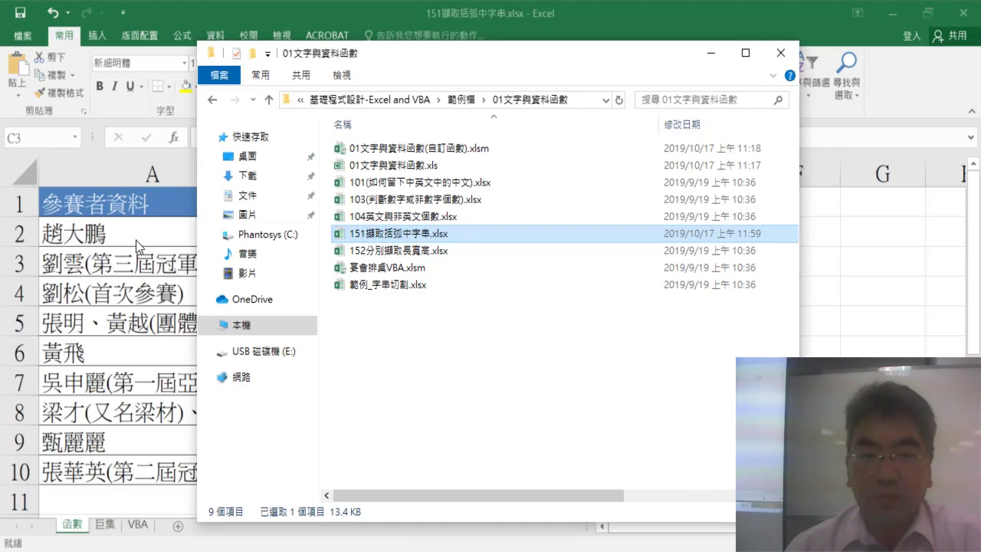
{"action": "left_click", "coordinate": [135, 257]}
{"action": "left_click", "coordinate": [168, 176]}
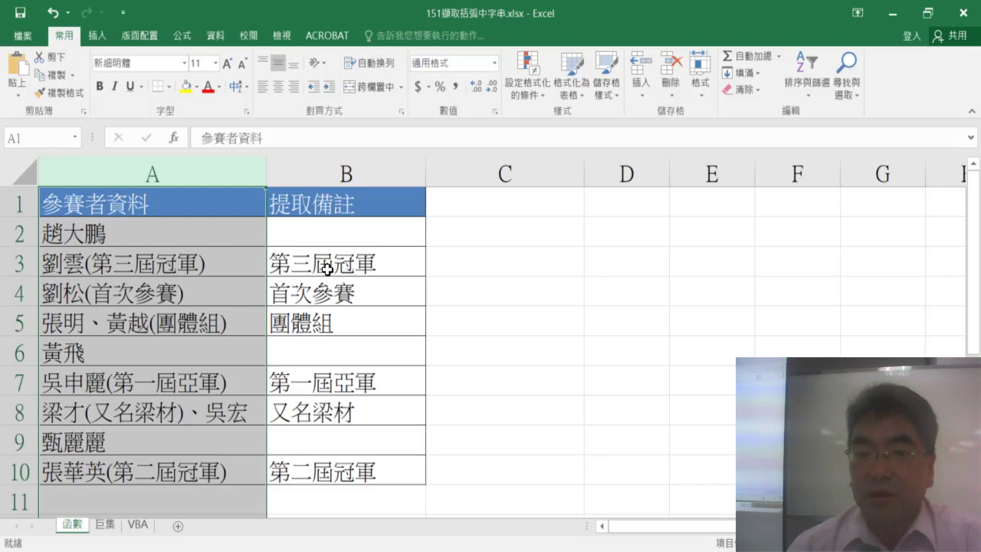
Highlight 第三屆冠軍 inside the parentheses of cell A3 in edit mode
{"action": "left_click", "coordinate": [112, 267]}
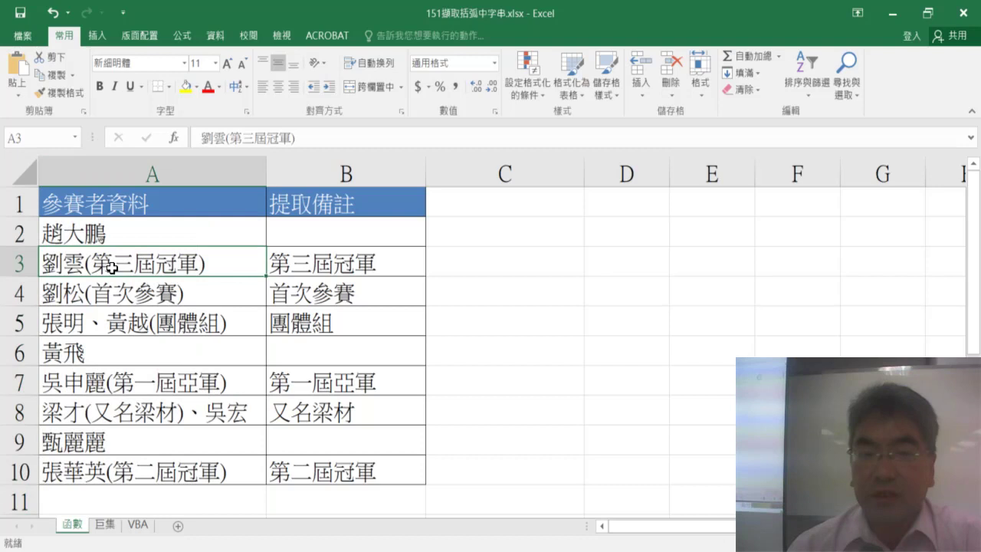
{"action": "double_click", "coordinate": [176, 271]}
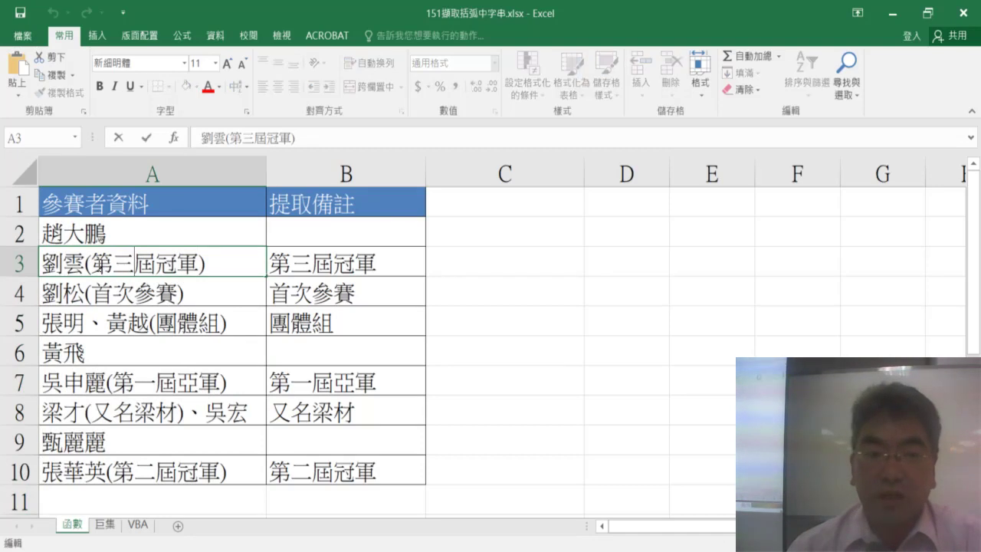
{"action": "left_click_drag", "start_coordinate": [92, 265], "coordinate": [199, 264]}
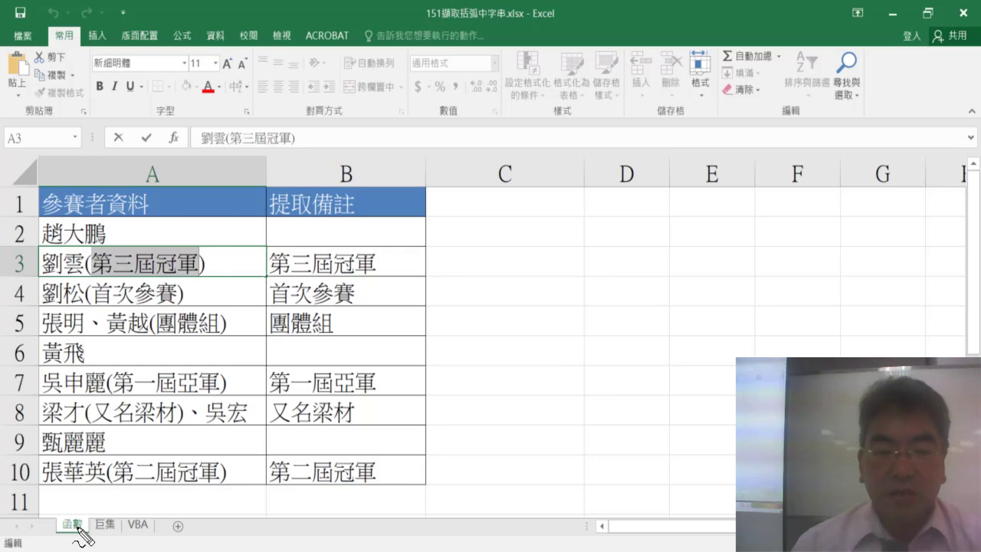
Ink-circle the 函數 and VBA sheet names and arrow A3's bracketed 第三屆冠軍 to B3
{"action": "left_click_drag", "start_coordinate": [86, 515], "coordinate": [84, 516]}
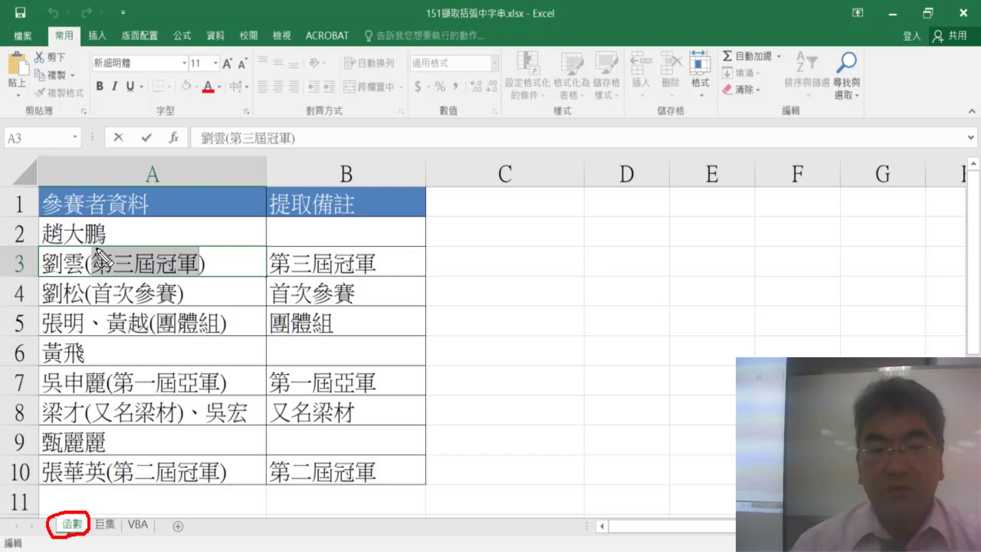
{"action": "left_click_drag", "start_coordinate": [90, 247], "coordinate": [93, 285]}
{"action": "left_click_drag", "start_coordinate": [198, 246], "coordinate": [198, 280]}
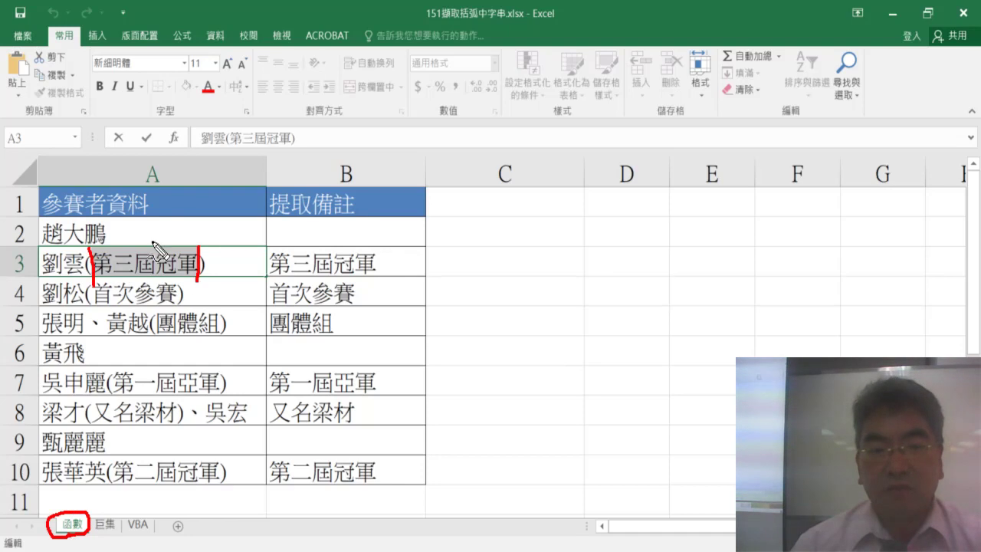
{"action": "mouse_move", "coordinate": [153, 240]}
{"action": "left_mouse_down"}
{"action": "mouse_move", "coordinate": [334, 255]}
{"action": "mouse_move", "coordinate": [335, 243]}
{"action": "left_mouse_up"}
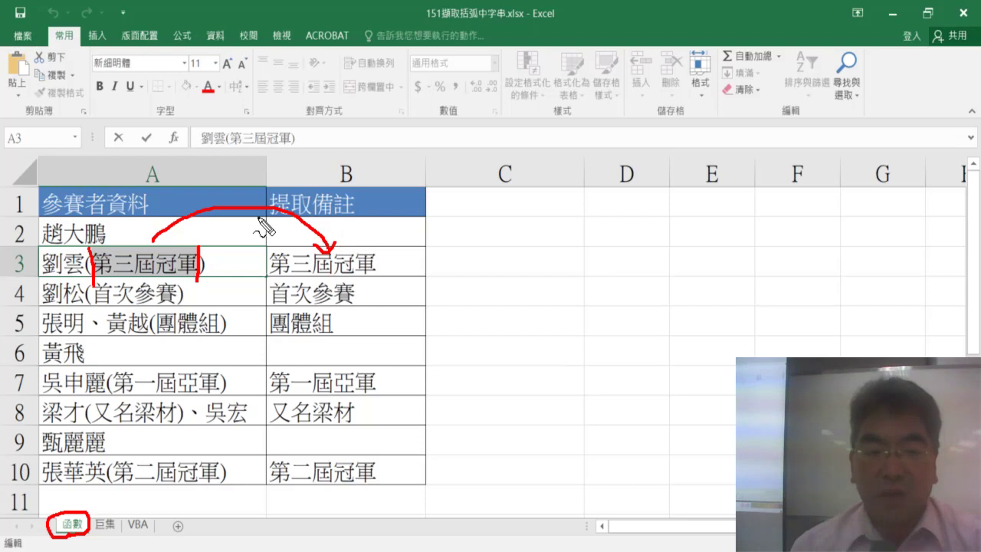
{"action": "mouse_move", "coordinate": [130, 531]}
{"action": "left_mouse_down"}
{"action": "mouse_move", "coordinate": [144, 525]}
{"action": "mouse_move", "coordinate": [118, 511]}
{"action": "left_mouse_up"}
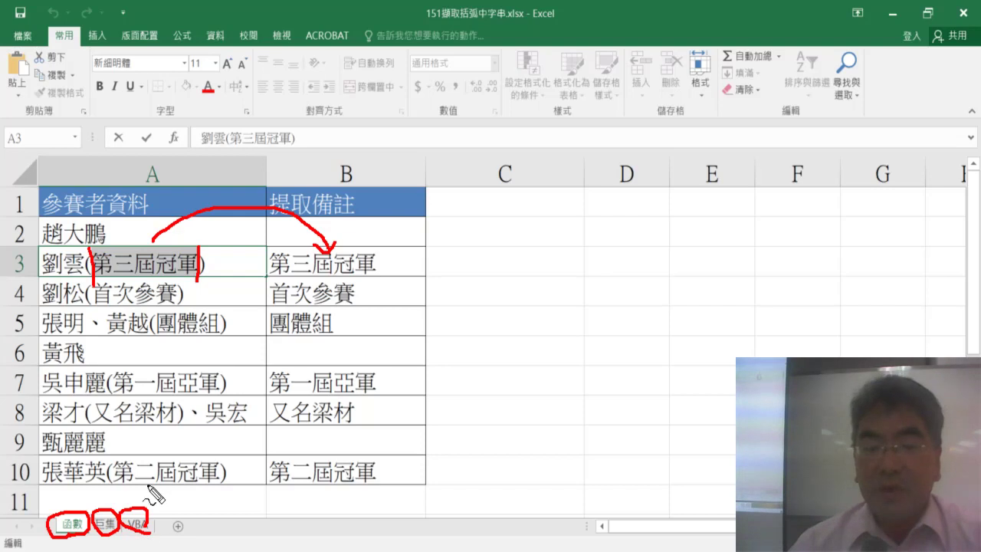
Draw an ink arc toward the sheet tabs and write Sub near B9
{"action": "left_click_drag", "start_coordinate": [226, 481], "coordinate": [224, 527]}
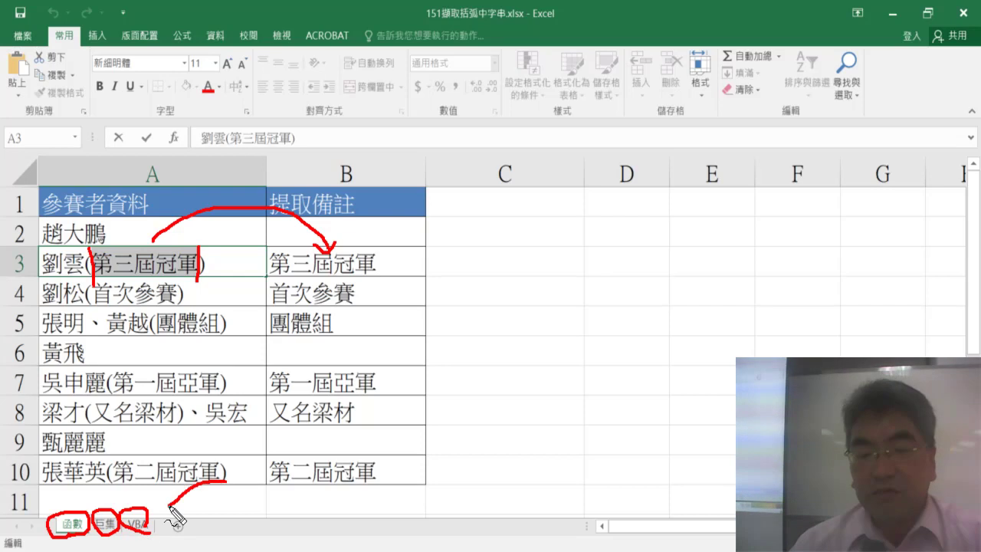
{"action": "mouse_move", "coordinate": [256, 432]}
{"action": "left_mouse_down"}
{"action": "mouse_move", "coordinate": [241, 458]}
{"action": "mouse_move", "coordinate": [281, 464]}
{"action": "left_mouse_up"}
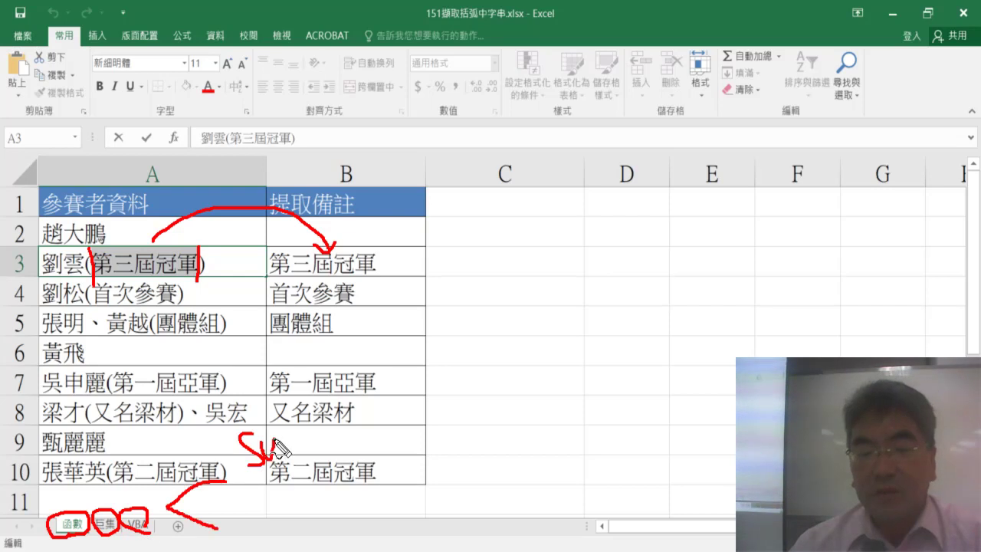
{"action": "left_click_drag", "start_coordinate": [291, 415], "coordinate": [301, 481]}
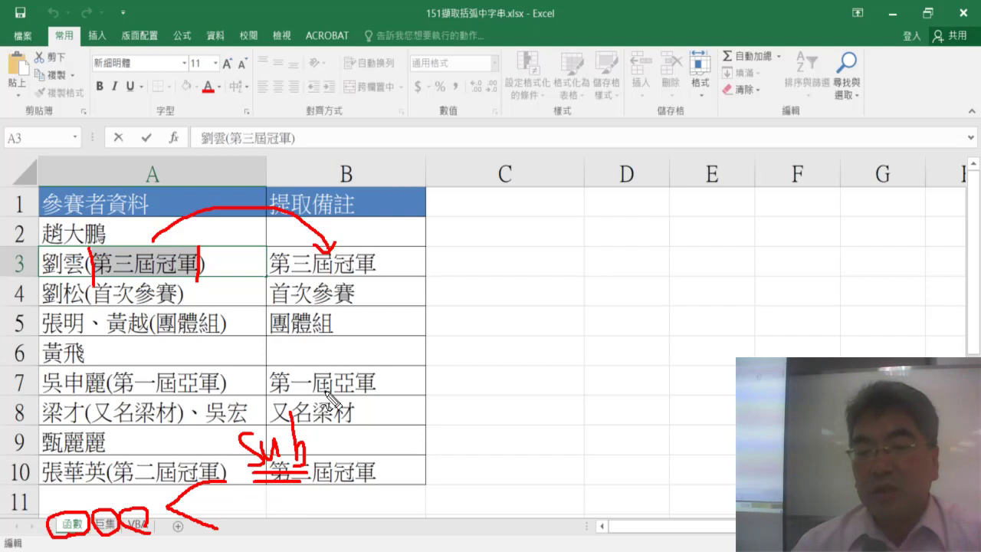
Box the extracted results in B7:B10 and start writing Function in column C
{"action": "mouse_move", "coordinate": [340, 395]}
{"action": "left_mouse_down"}
{"action": "mouse_move", "coordinate": [375, 377]}
{"action": "mouse_move", "coordinate": [419, 412]}
{"action": "left_mouse_up"}
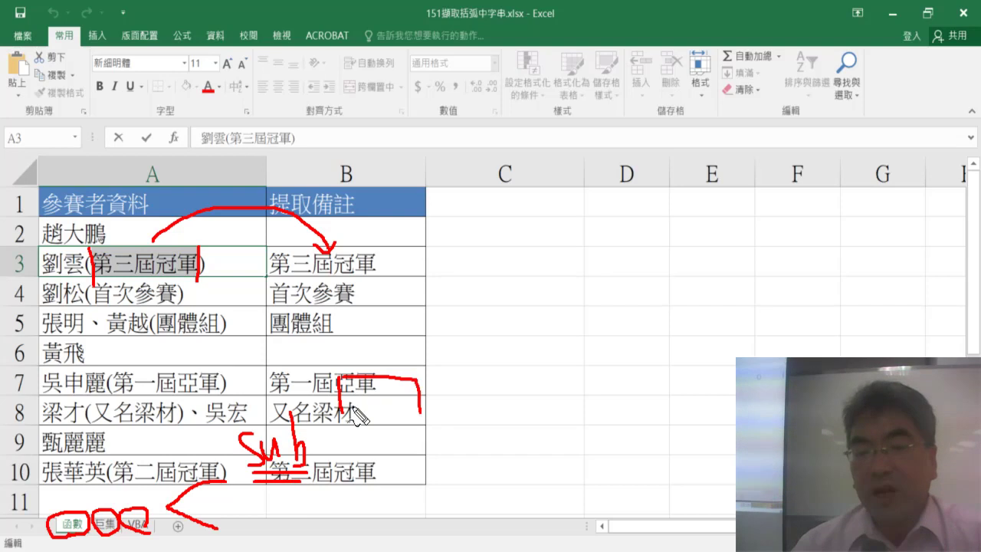
{"action": "left_click_drag", "start_coordinate": [351, 404], "coordinate": [419, 405]}
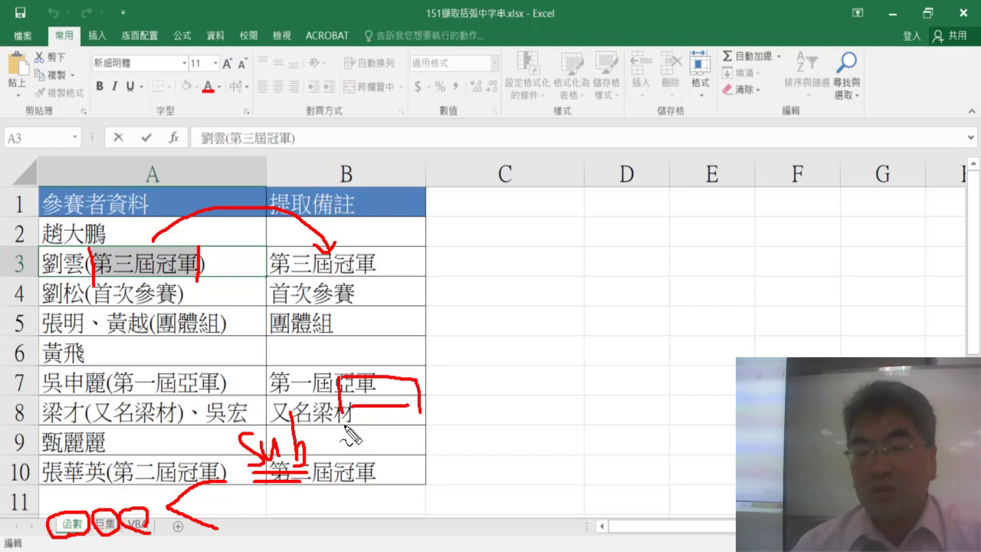
{"action": "mouse_move", "coordinate": [345, 418]}
{"action": "left_mouse_down"}
{"action": "mouse_move", "coordinate": [344, 444]}
{"action": "mouse_move", "coordinate": [410, 420]}
{"action": "mouse_move", "coordinate": [410, 437]}
{"action": "left_mouse_up"}
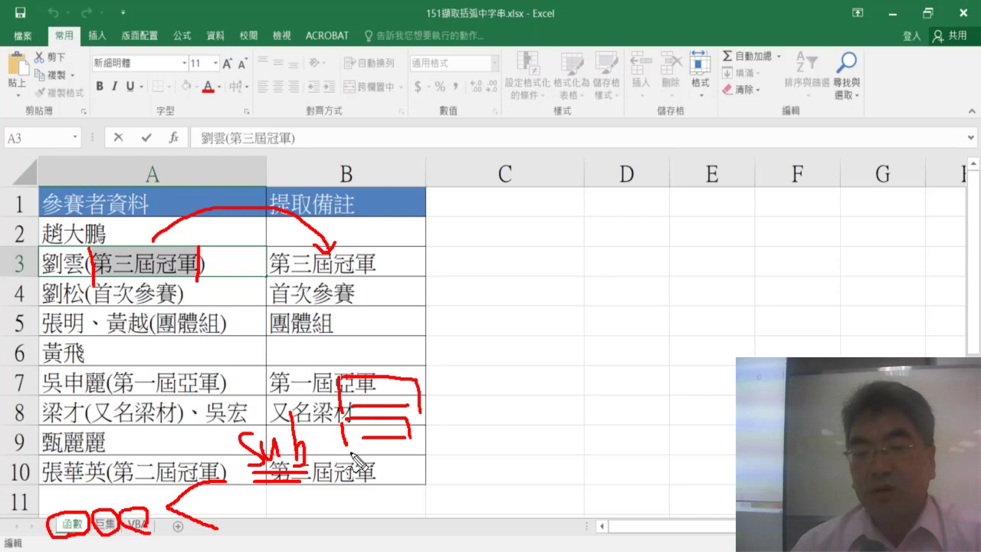
{"action": "mouse_move", "coordinate": [357, 462]}
{"action": "left_mouse_down"}
{"action": "mouse_move", "coordinate": [414, 469]}
{"action": "mouse_move", "coordinate": [414, 443]}
{"action": "left_mouse_up"}
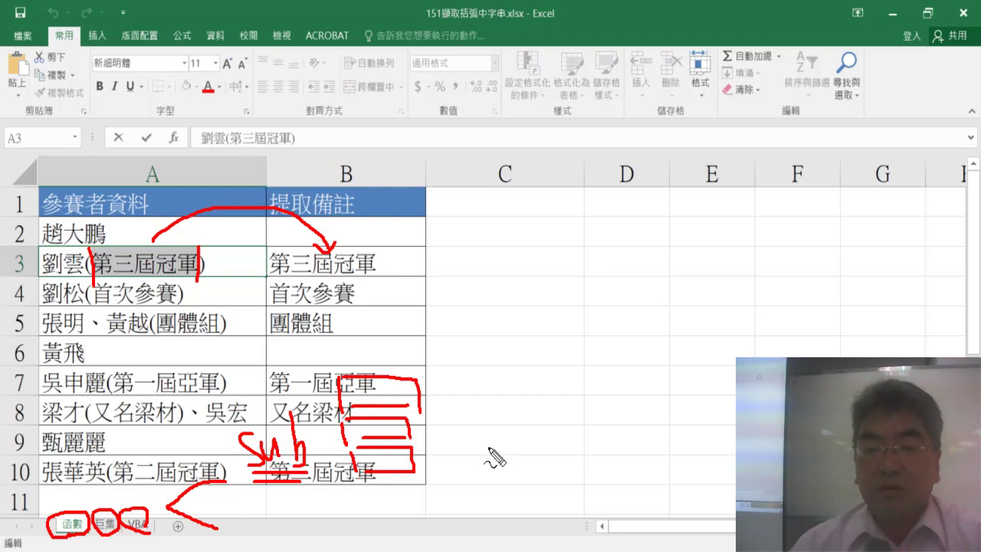
{"action": "mouse_move", "coordinate": [480, 411]}
{"action": "left_mouse_down"}
{"action": "mouse_move", "coordinate": [504, 412]}
{"action": "mouse_move", "coordinate": [496, 460]}
{"action": "mouse_move", "coordinate": [512, 438]}
{"action": "left_mouse_up"}
{"action": "mouse_move", "coordinate": [518, 441]}
{"action": "left_mouse_down"}
{"action": "mouse_move", "coordinate": [532, 458]}
{"action": "mouse_move", "coordinate": [536, 444]}
{"action": "mouse_move", "coordinate": [564, 458]}
{"action": "left_mouse_up"}
Finish and underline the ink word Function, and circle the fx button
{"action": "left_click_drag", "start_coordinate": [580, 426], "coordinate": [580, 459]}
{"action": "mouse_move", "coordinate": [572, 441]}
{"action": "left_mouse_down"}
{"action": "mouse_move", "coordinate": [590, 440]}
{"action": "mouse_move", "coordinate": [594, 458]}
{"action": "mouse_move", "coordinate": [605, 445]}
{"action": "mouse_move", "coordinate": [630, 458]}
{"action": "left_mouse_up"}
{"action": "left_click_drag", "start_coordinate": [494, 463], "coordinate": [630, 462]}
{"action": "mouse_move", "coordinate": [170, 147]}
{"action": "left_mouse_down"}
{"action": "mouse_move", "coordinate": [184, 146]}
{"action": "mouse_move", "coordinate": [182, 157]}
{"action": "left_mouse_up"}
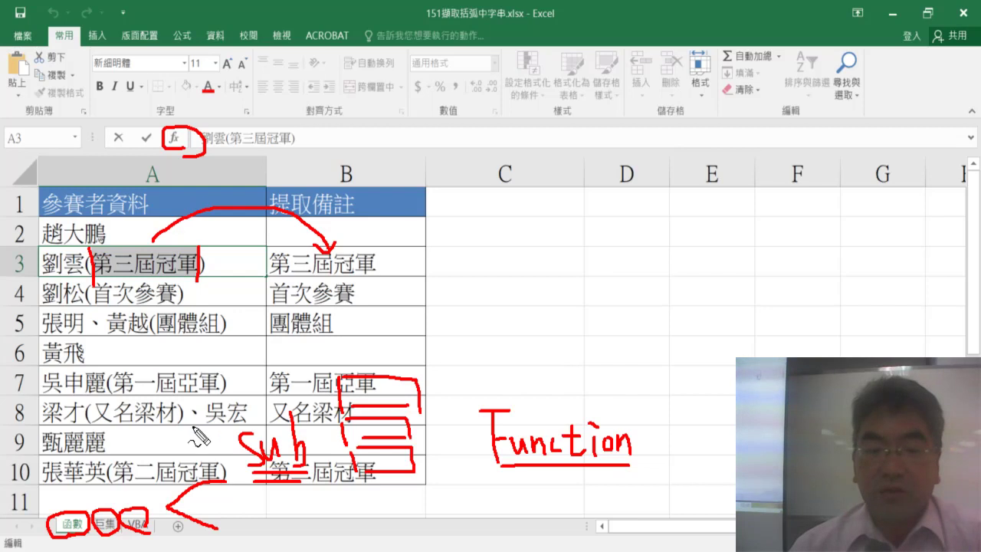
Number the Sub and Function notes 1 and 2, arrow them to the sheet tabs, then clear all ink
{"action": "left_click_drag", "start_coordinate": [207, 397], "coordinate": [211, 426]}
{"action": "left_click_drag", "start_coordinate": [455, 412], "coordinate": [460, 424]}
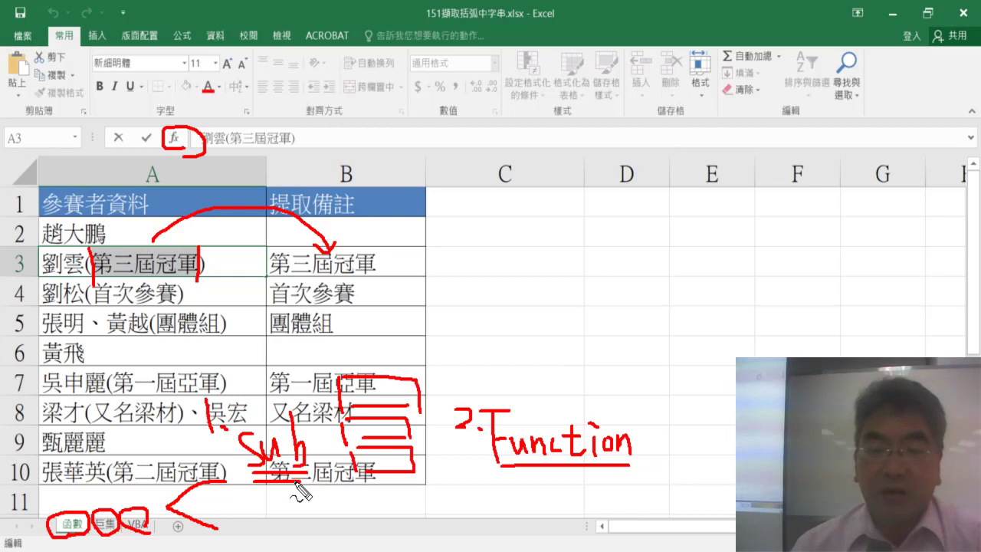
{"action": "left_click_drag", "start_coordinate": [74, 434], "coordinate": [107, 512]}
{"action": "mouse_move", "coordinate": [127, 446]}
{"action": "left_mouse_down"}
{"action": "mouse_move", "coordinate": [134, 510]}
{"action": "mouse_move", "coordinate": [158, 490]}
{"action": "left_mouse_up"}
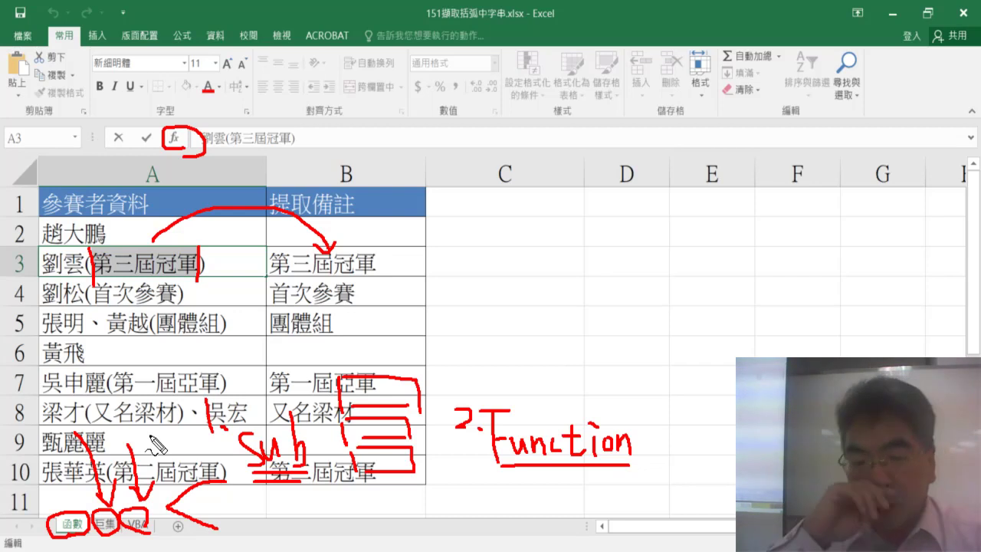
{"action": "key", "text": "Escape"}
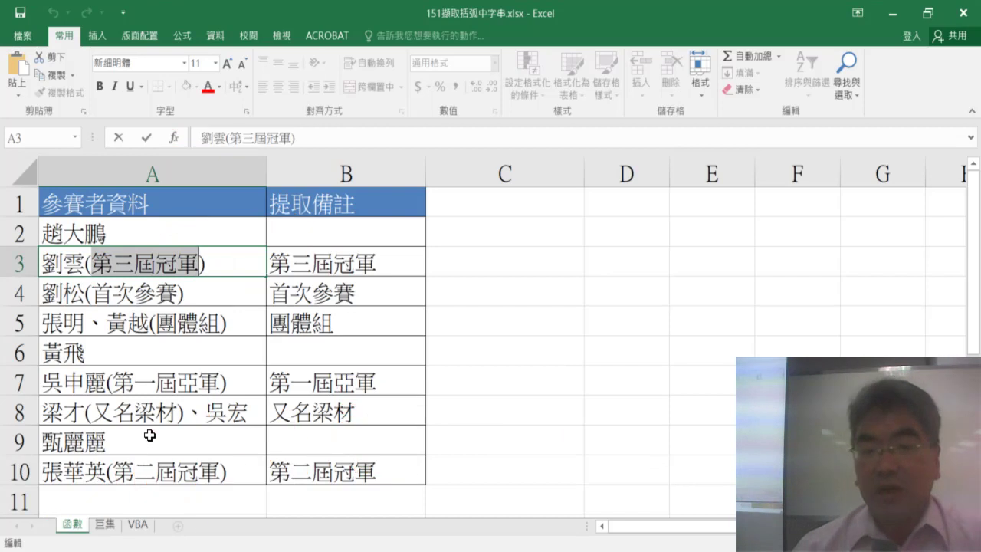
Delete the extracted texts in B2:B10 and select cell B3
{"action": "left_click_drag", "start_coordinate": [350, 442], "coordinate": [345, 460]}
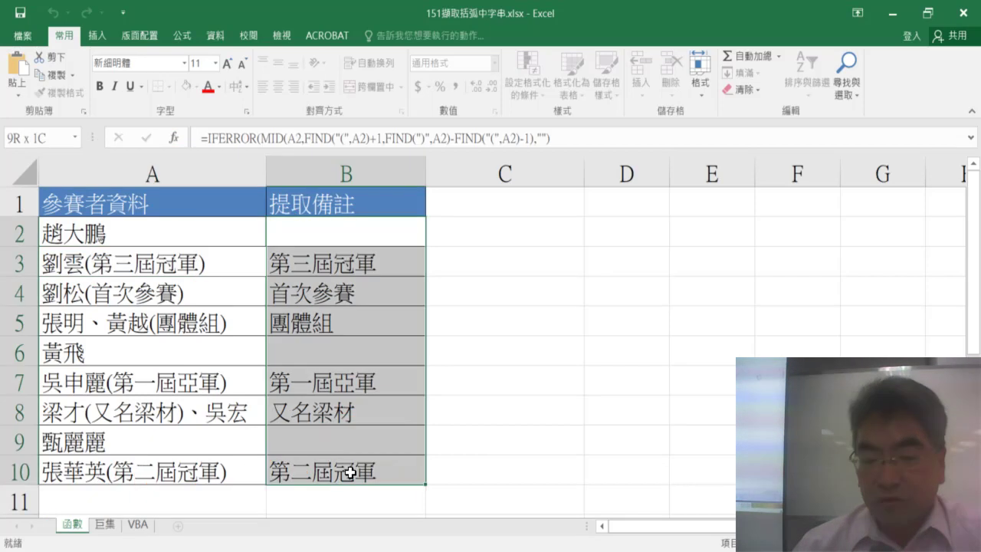
{"action": "key", "text": "Delete"}
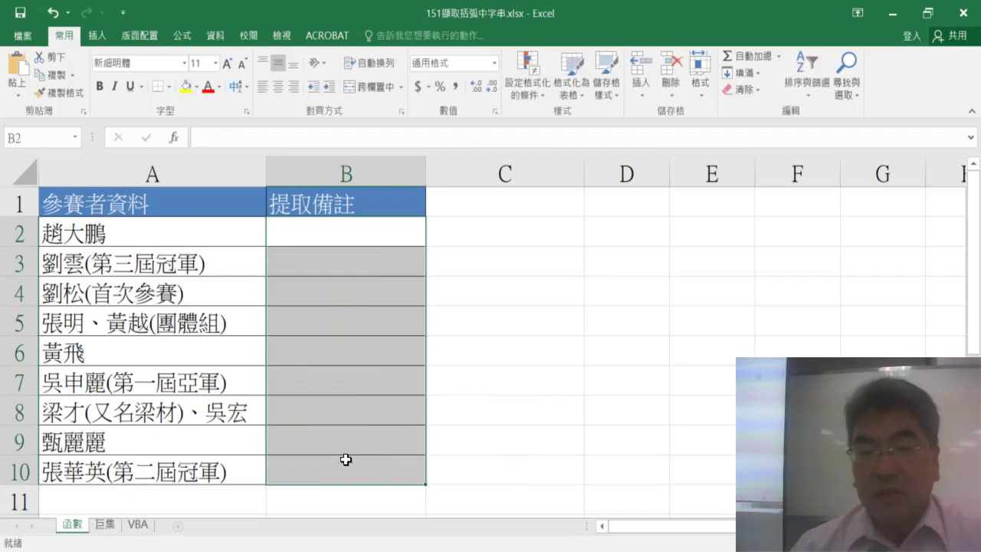
{"action": "left_click", "coordinate": [127, 266]}
{"action": "left_click", "coordinate": [124, 240]}
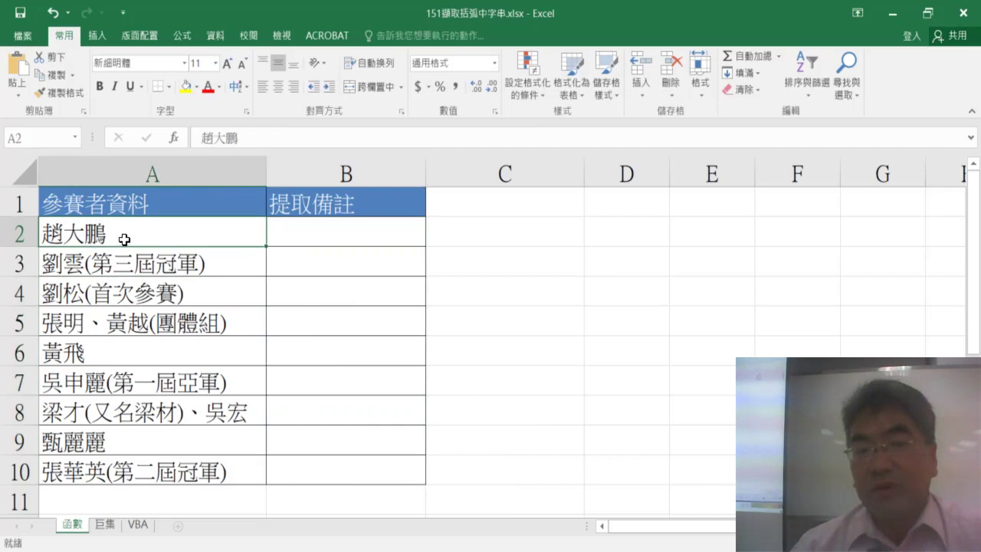
{"action": "left_click", "coordinate": [315, 265]}
Insert the FIND function into B3 from the 文字 (Text) category
{"action": "left_click", "coordinate": [174, 138]}
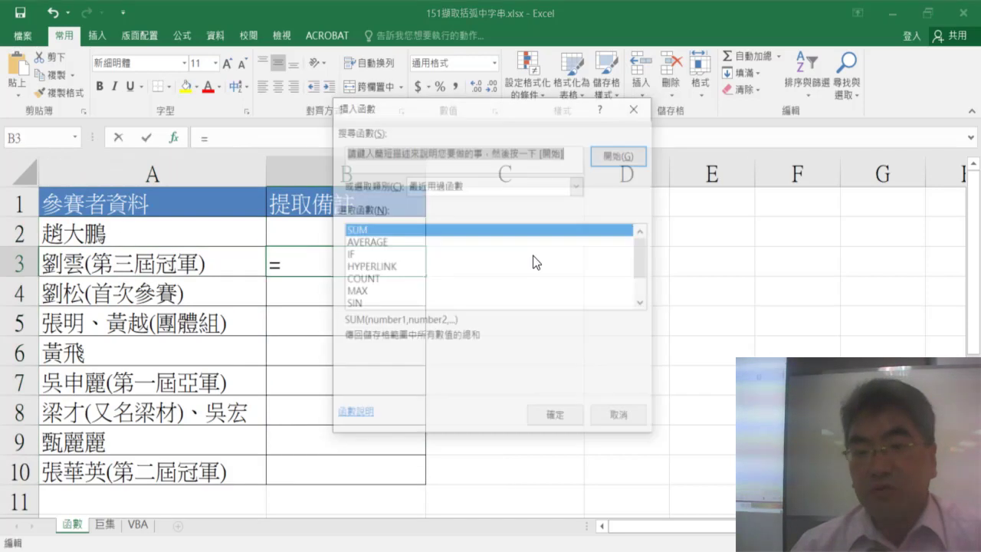
{"action": "left_click_drag", "start_coordinate": [643, 251], "coordinate": [640, 271]}
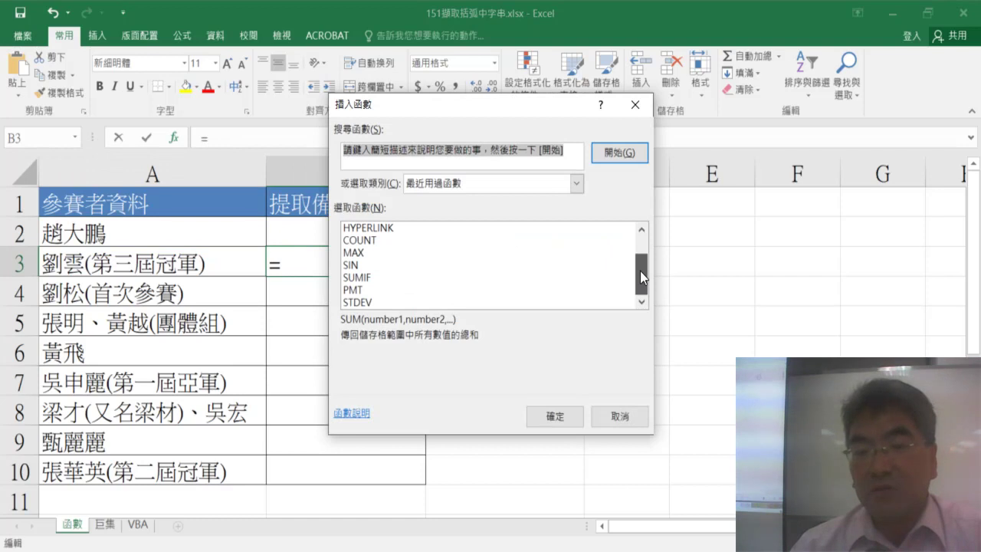
{"action": "left_click", "coordinate": [525, 184]}
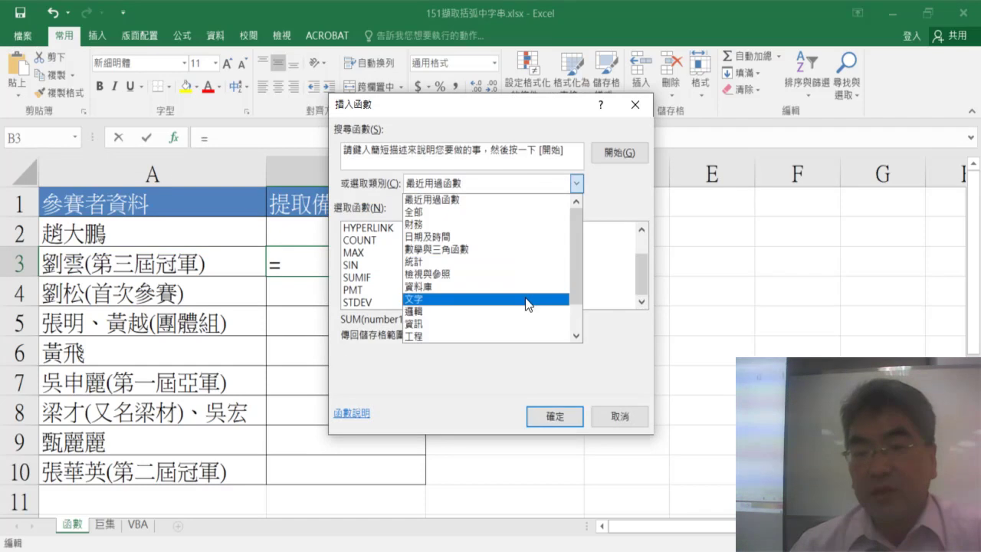
{"action": "left_click", "coordinate": [529, 303]}
{"action": "left_click_drag", "start_coordinate": [641, 249], "coordinate": [641, 258]}
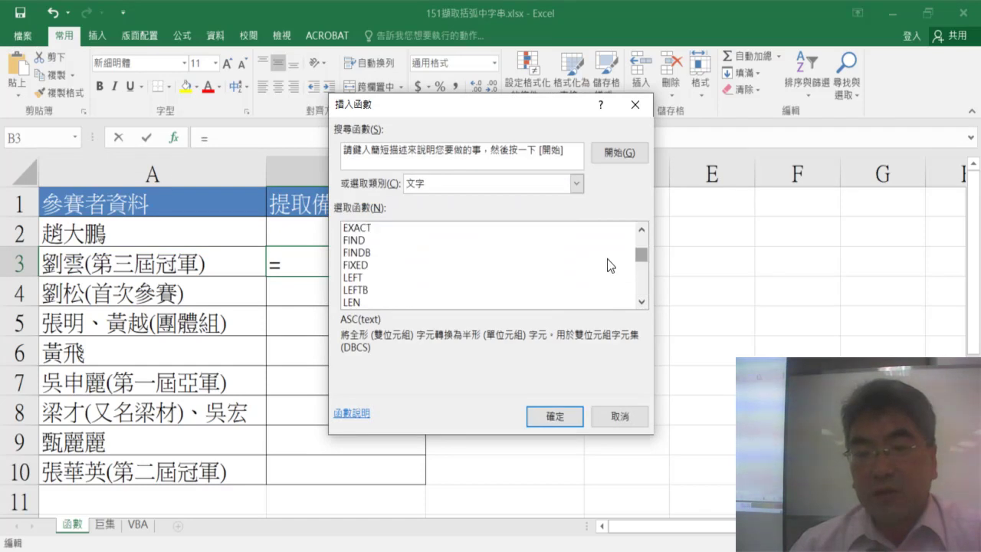
{"action": "left_click", "coordinate": [402, 241]}
{"action": "double_click", "coordinate": [402, 240]}
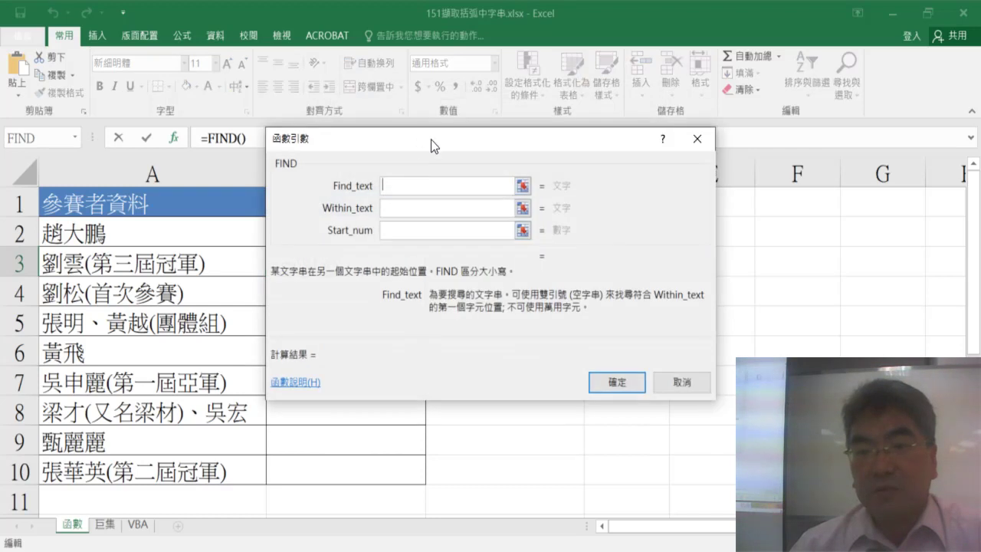
Complete =FIND("(",A3) in B3 with Find_text "(" and Within_text A3, returning 3
{"action": "left_click_drag", "start_coordinate": [431, 140], "coordinate": [547, 146]}
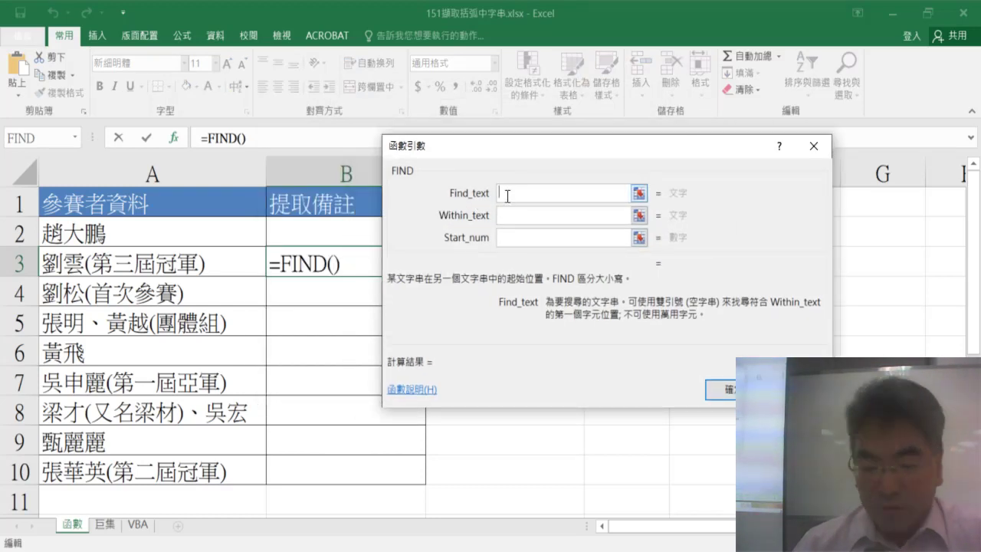
{"action": "type", "text": "("}
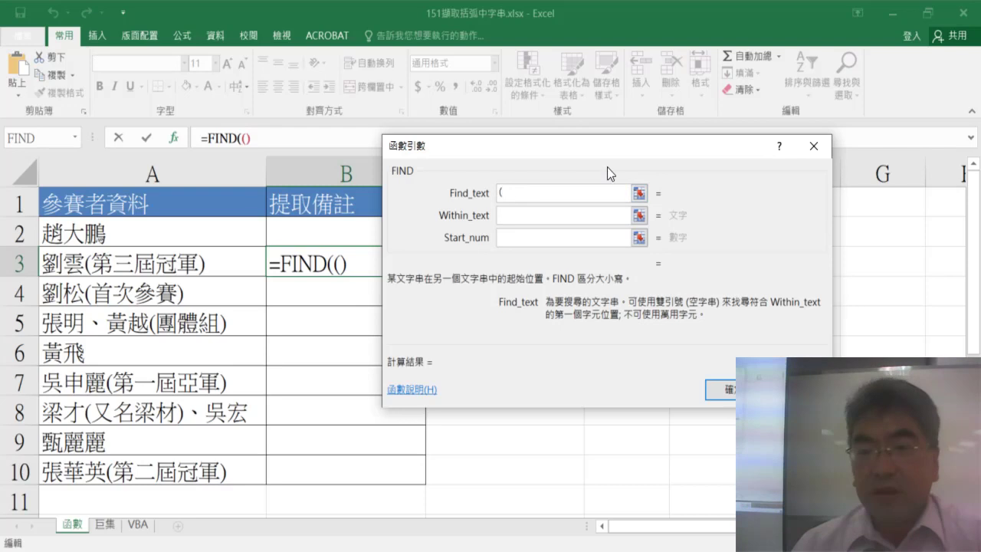
{"action": "left_click", "coordinate": [558, 216]}
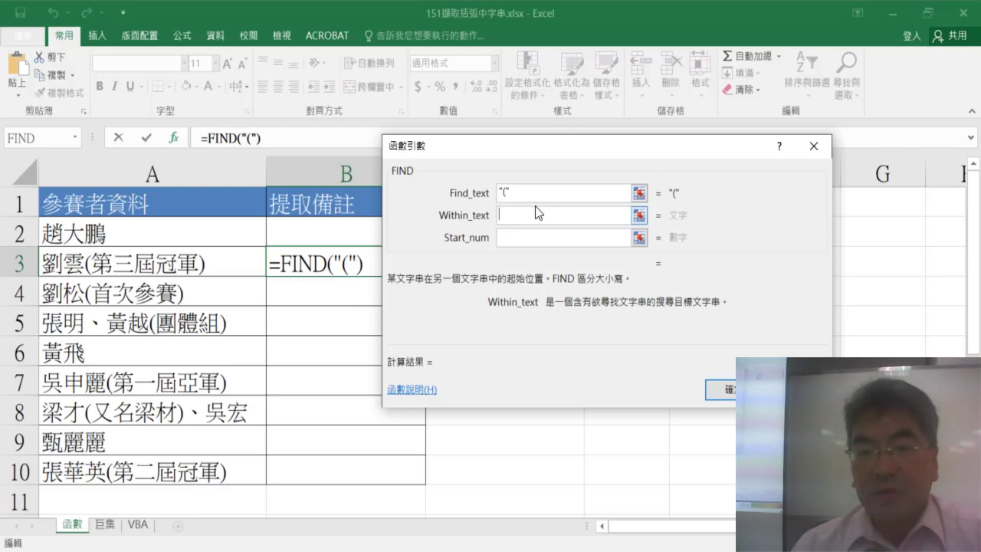
{"action": "left_click", "coordinate": [171, 268]}
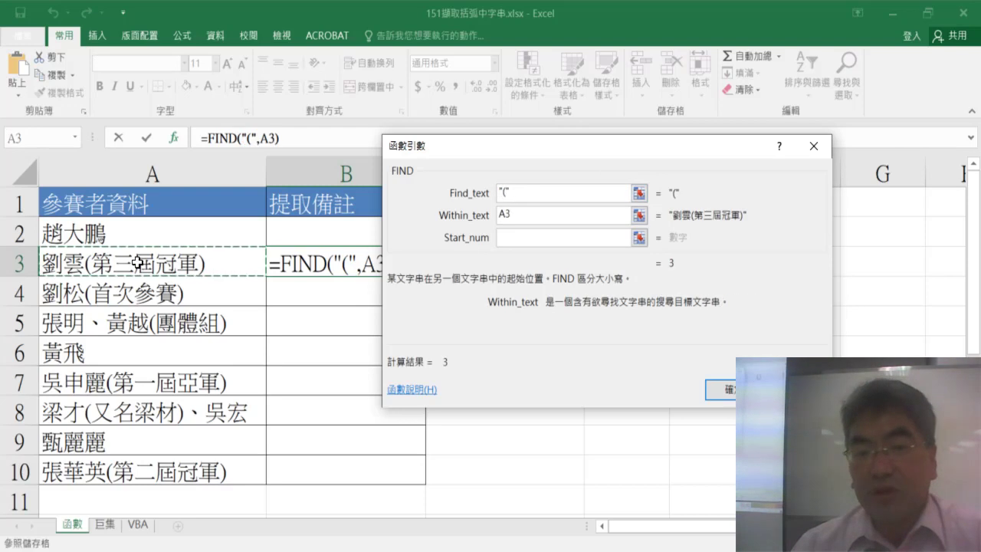
{"action": "left_click", "coordinate": [512, 240]}
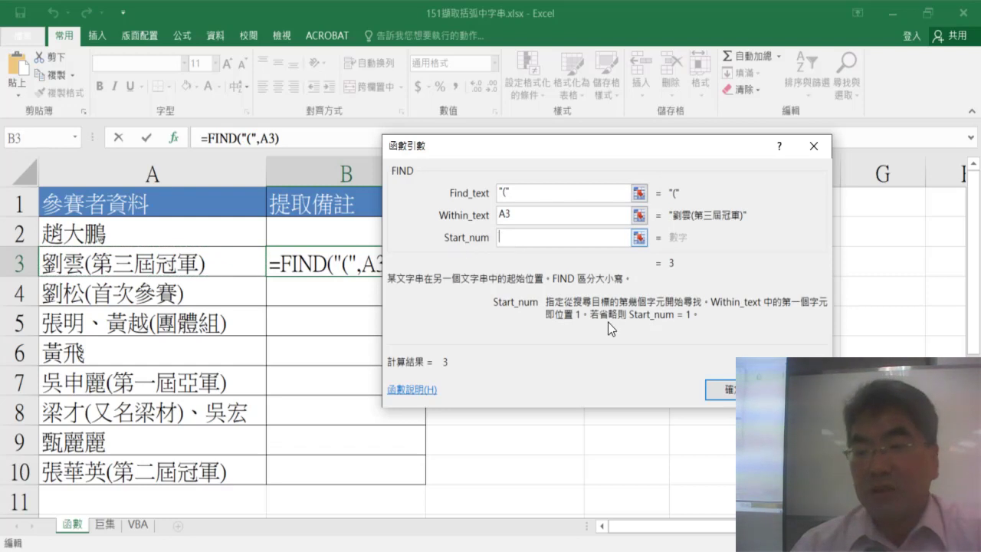
{"action": "left_click", "coordinate": [724, 389]}
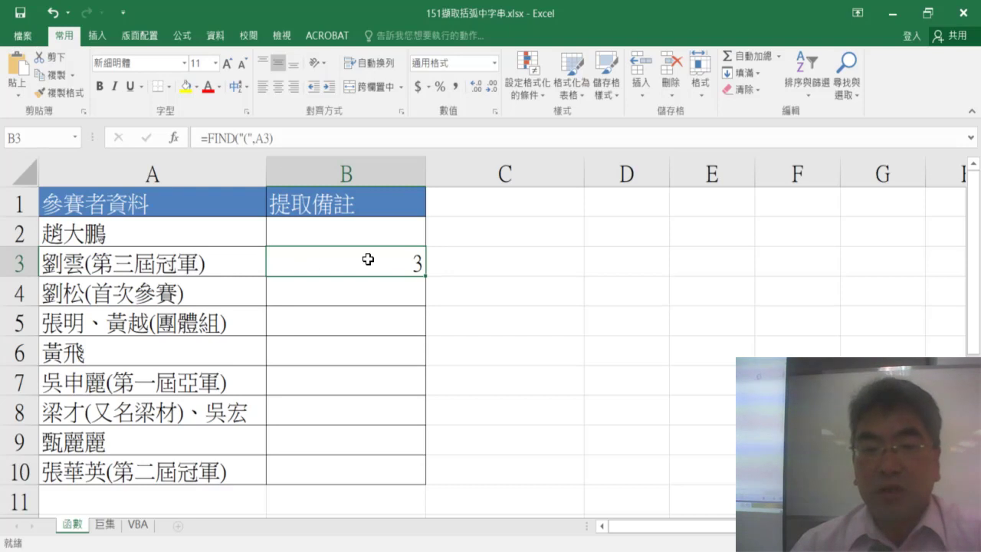
Cut the FIND("(",A3) formula text from the formula bar
{"action": "left_click_drag", "start_coordinate": [210, 138], "coordinate": [273, 138]}
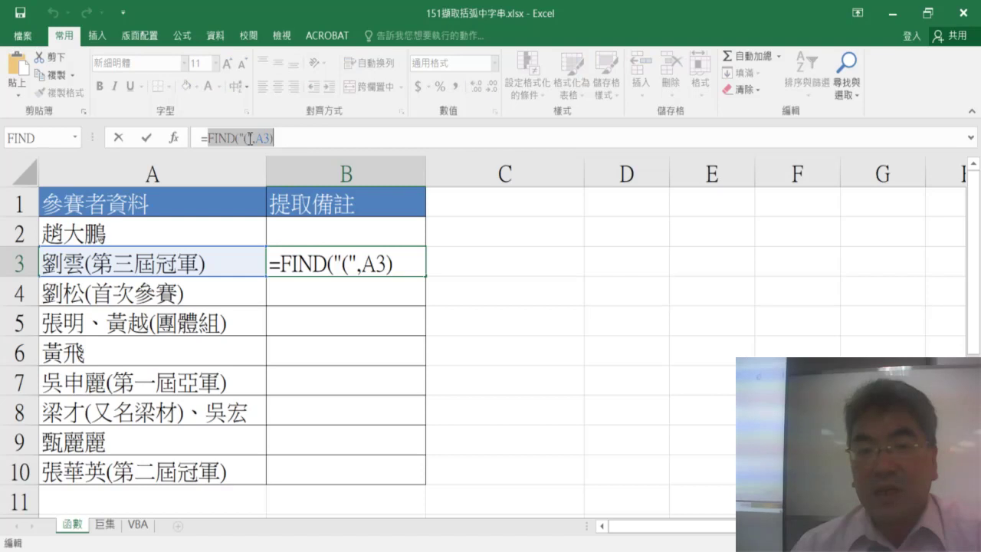
{"action": "right_click", "coordinate": [252, 139]}
{"action": "left_click", "coordinate": [281, 149]}
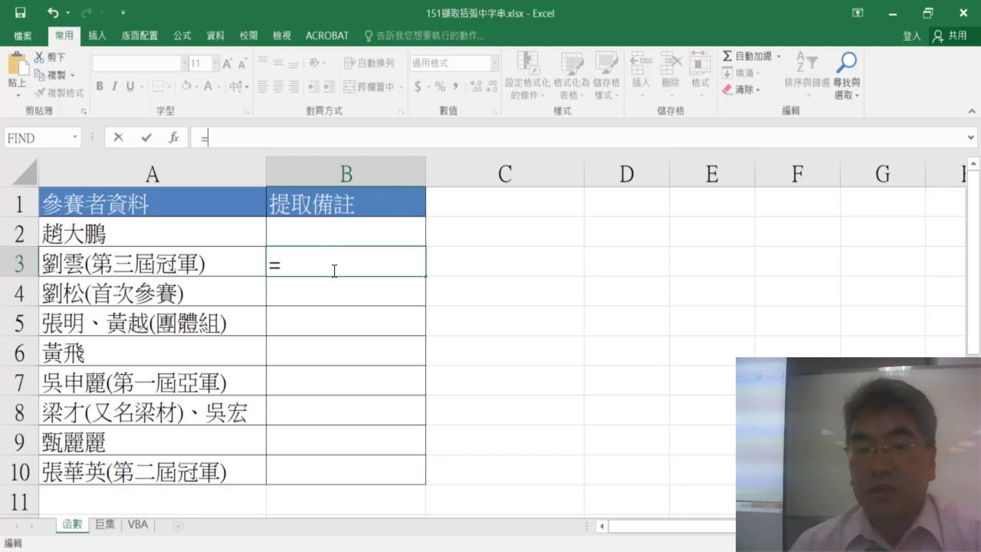
Insert a MID function into B3 from the function picker
{"action": "left_click", "coordinate": [170, 137]}
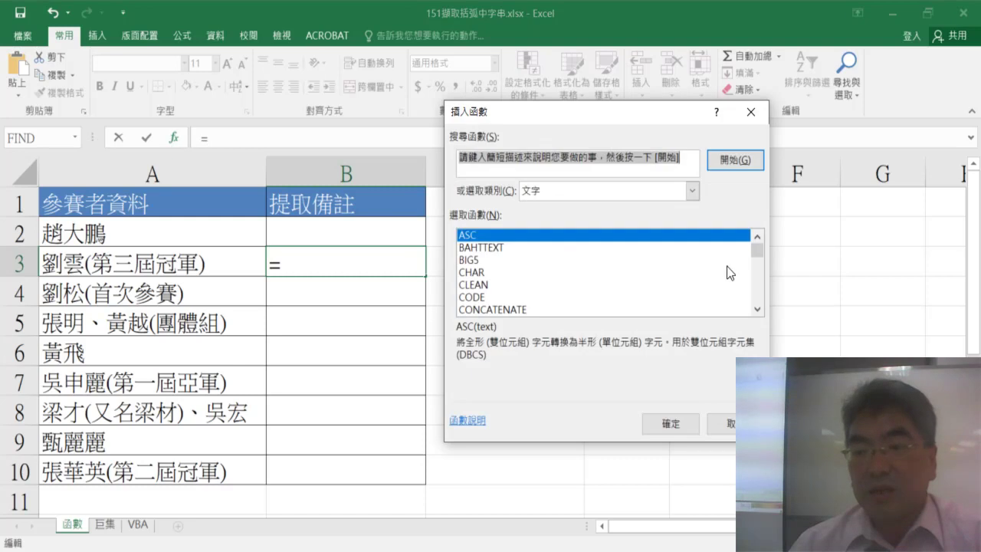
{"action": "left_click_drag", "start_coordinate": [755, 253], "coordinate": [757, 275]}
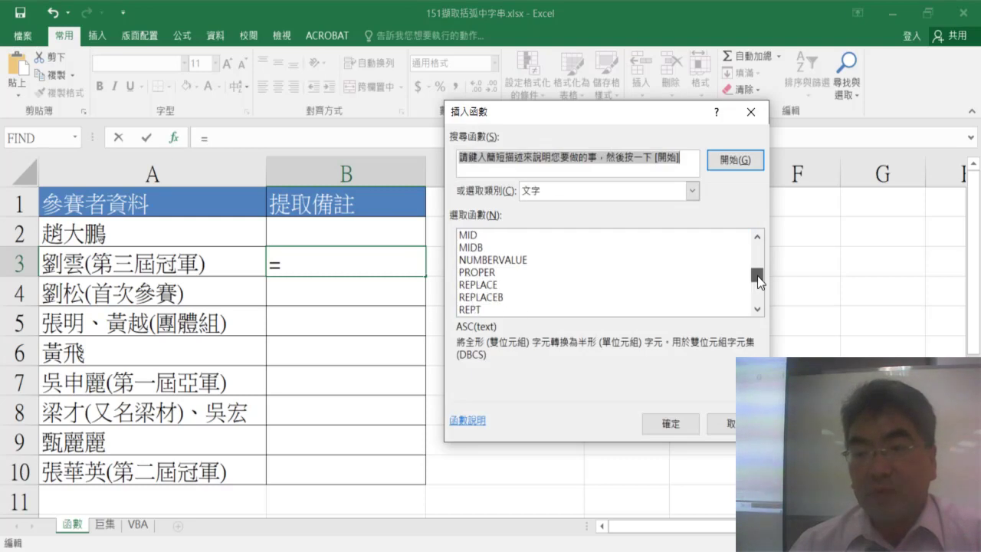
{"action": "double_click", "coordinate": [510, 235]}
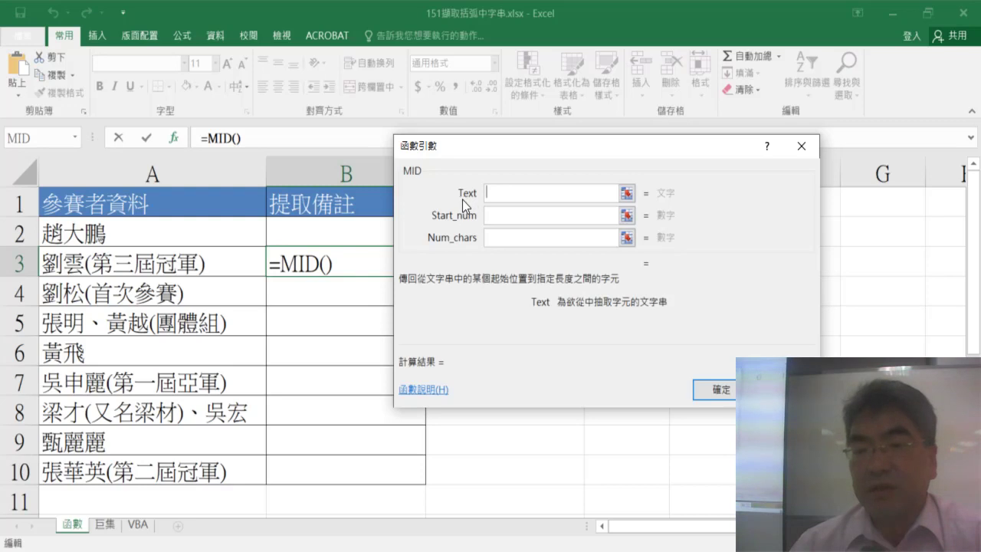
Set MID's Text to A3 and Start_num to the pasted FIND("(",A3)+1, giving 4
{"action": "left_click", "coordinate": [218, 265]}
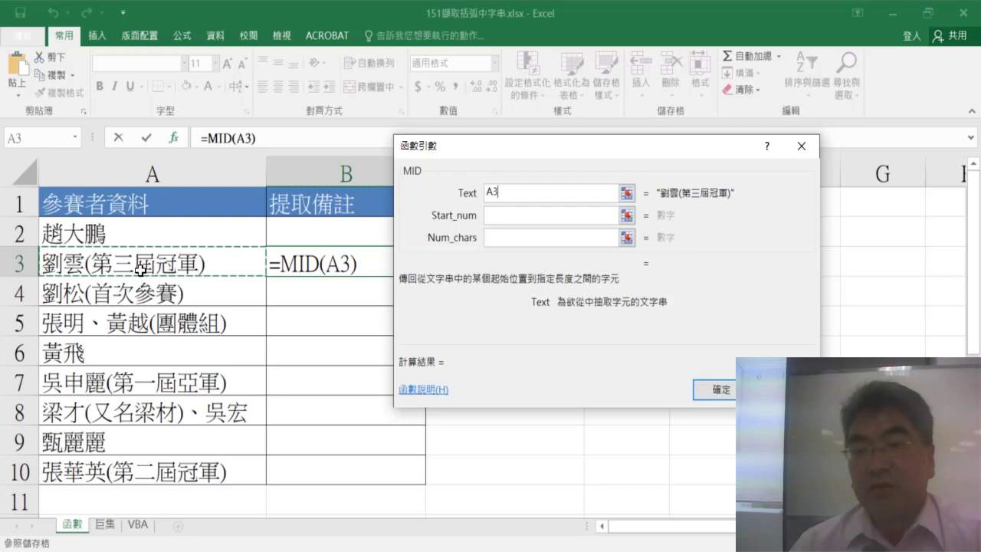
{"action": "left_click", "coordinate": [518, 220]}
{"action": "right_click", "coordinate": [505, 220]}
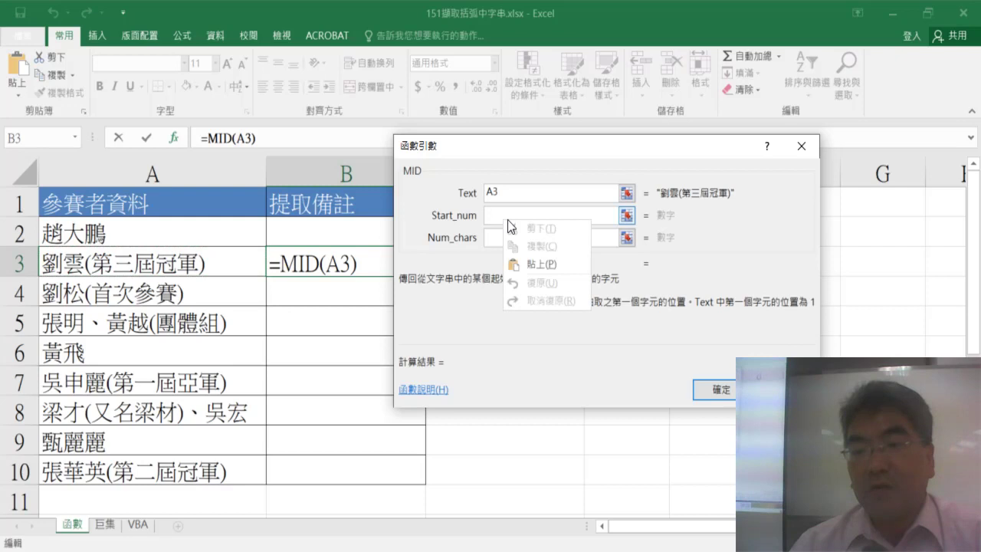
{"action": "left_click", "coordinate": [529, 264]}
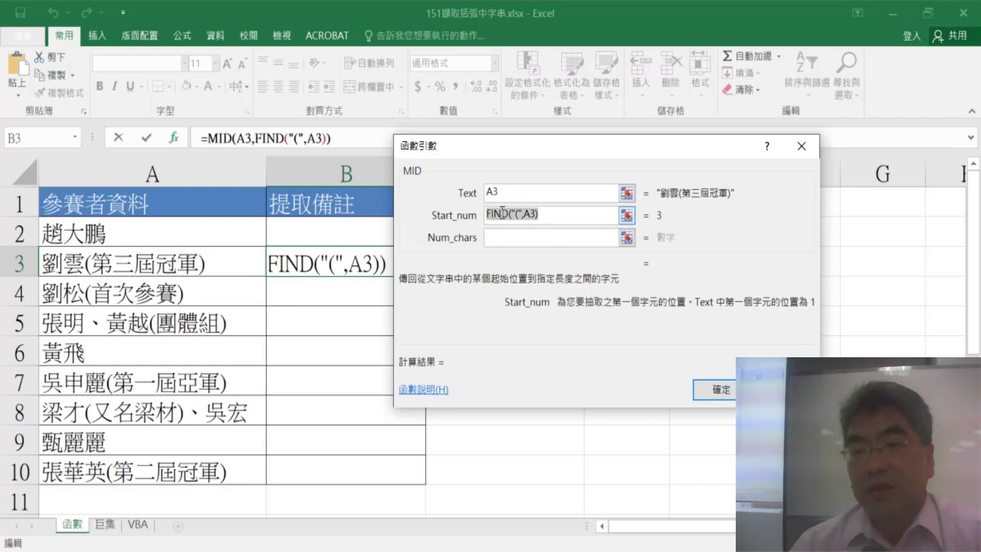
{"action": "left_click", "coordinate": [555, 217]}
{"action": "type", "text": "+"}
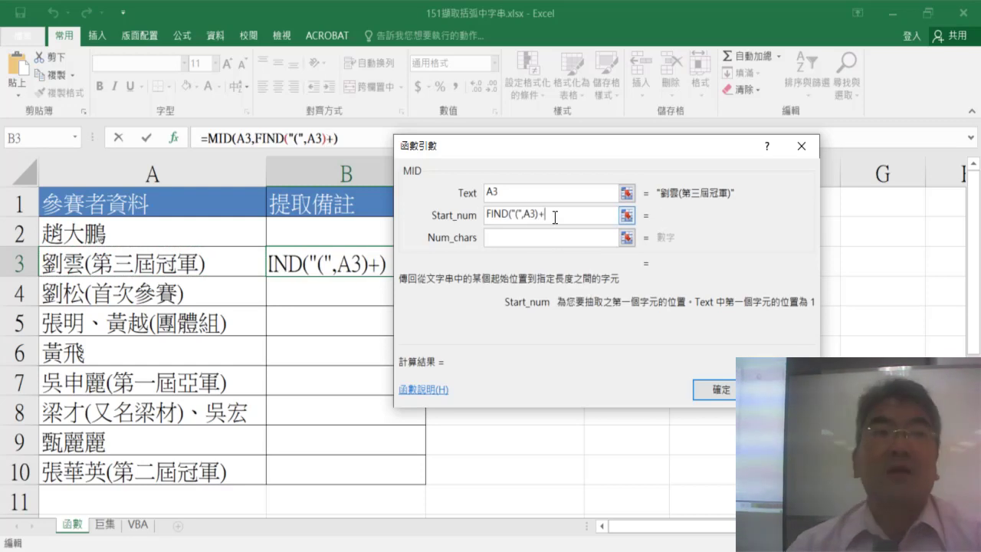
{"action": "type", "text": "1"}
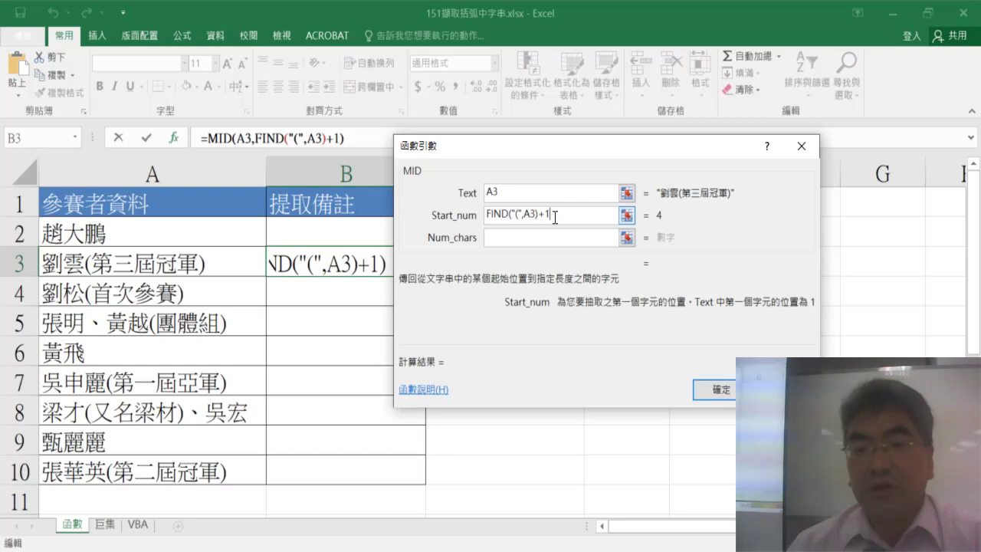
{"action": "key", "text": "Tab"}
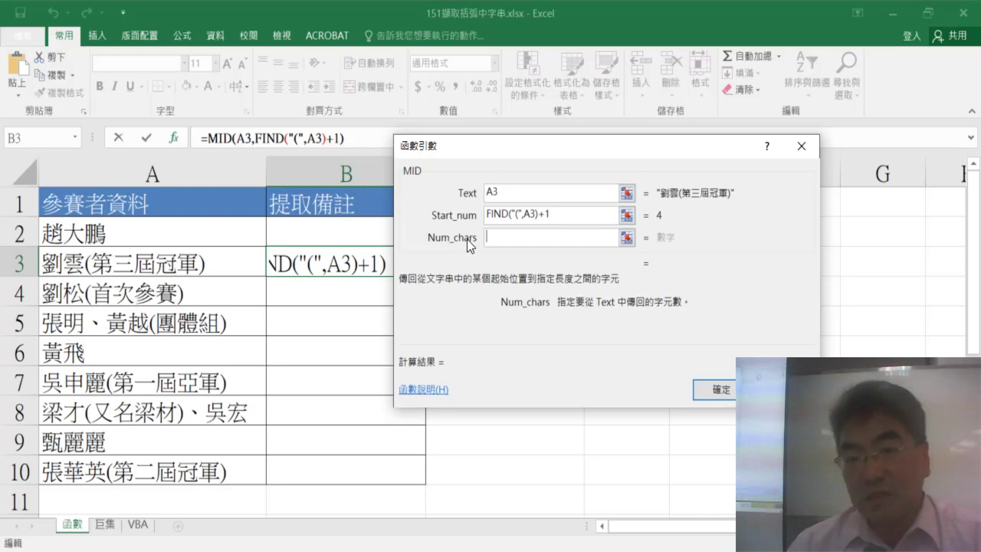
Paste FIND into Num_chars and rework it to FIND(")",A3)-FIND("(",A3)
{"action": "right_click", "coordinate": [494, 240]}
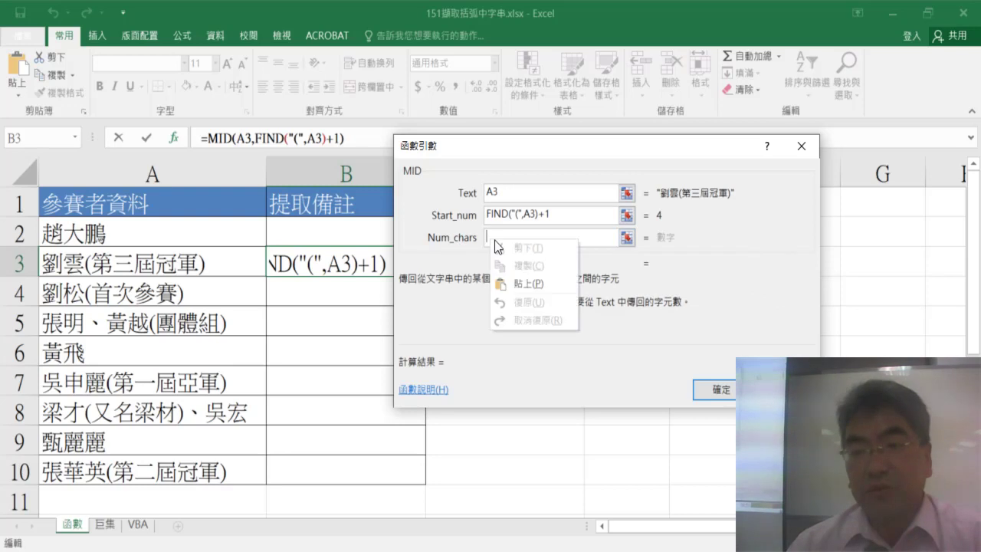
{"action": "left_click", "coordinate": [517, 283]}
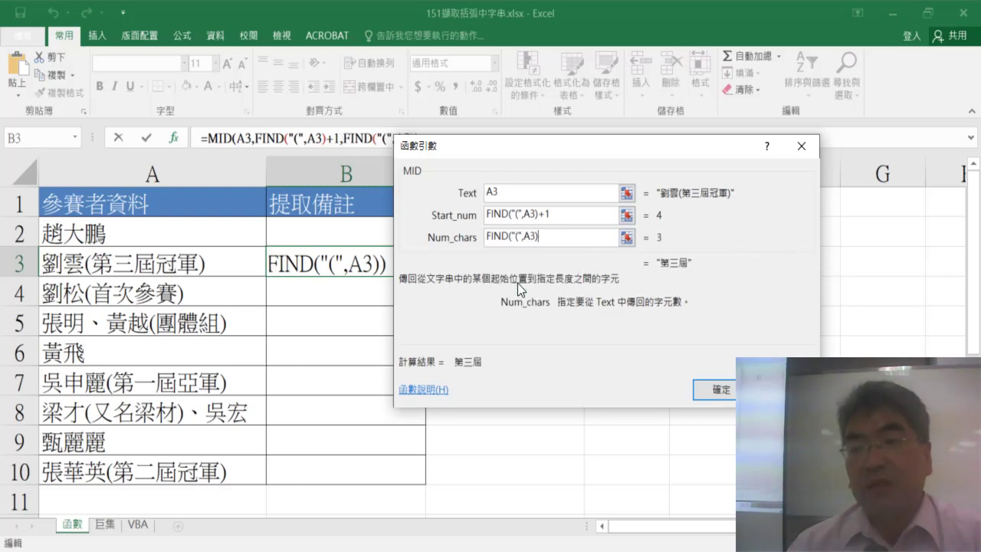
{"action": "left_click", "coordinate": [517, 236]}
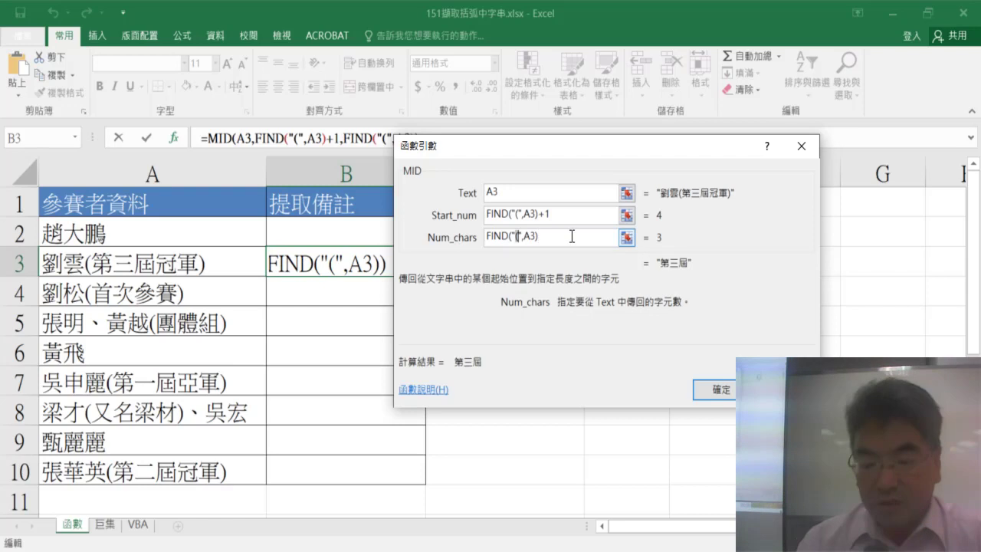
{"action": "key", "text": "BackSpace"}
{"action": "type", "text": ")"}
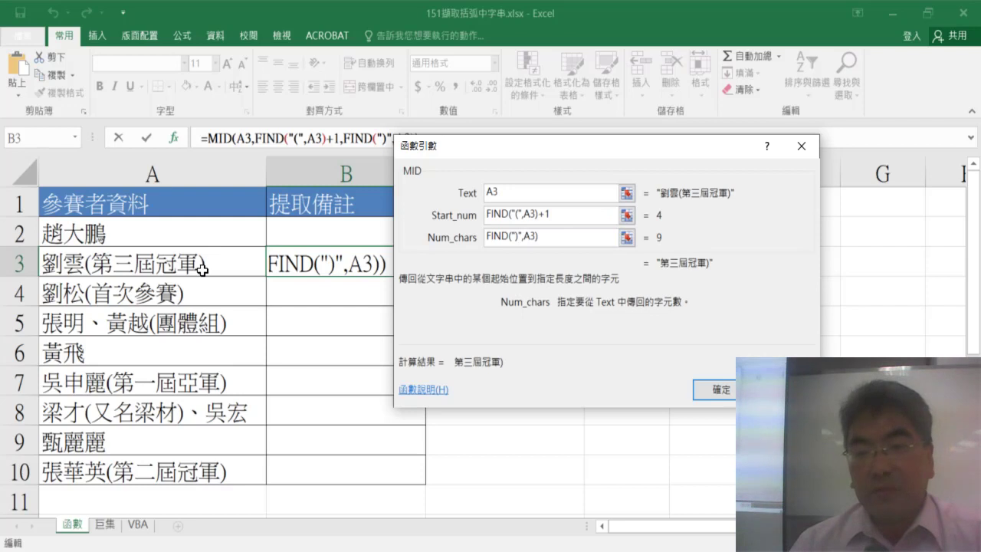
{"action": "left_click", "coordinate": [541, 236]}
{"action": "type", "text": "-"}
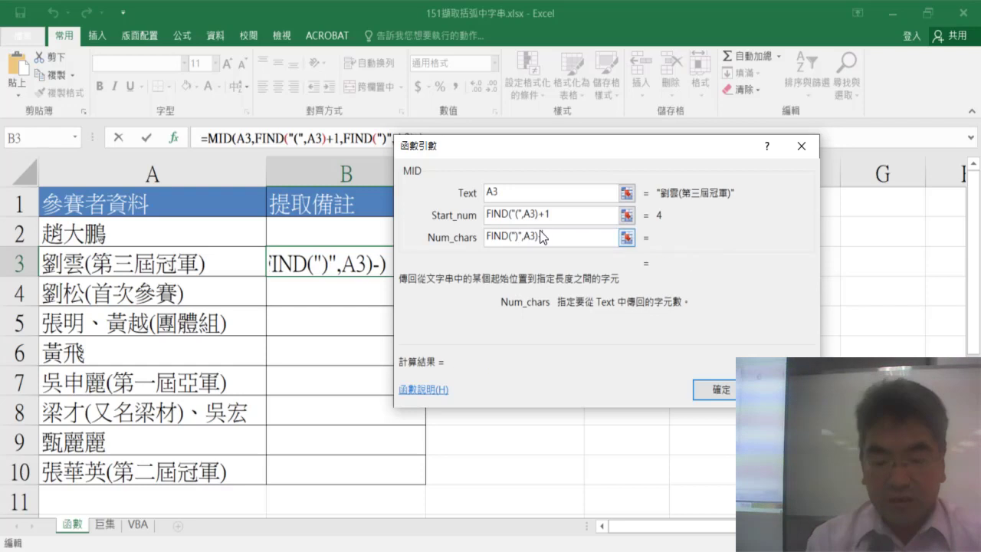
{"action": "type", "text": "FIND(\"(\",A3)"}
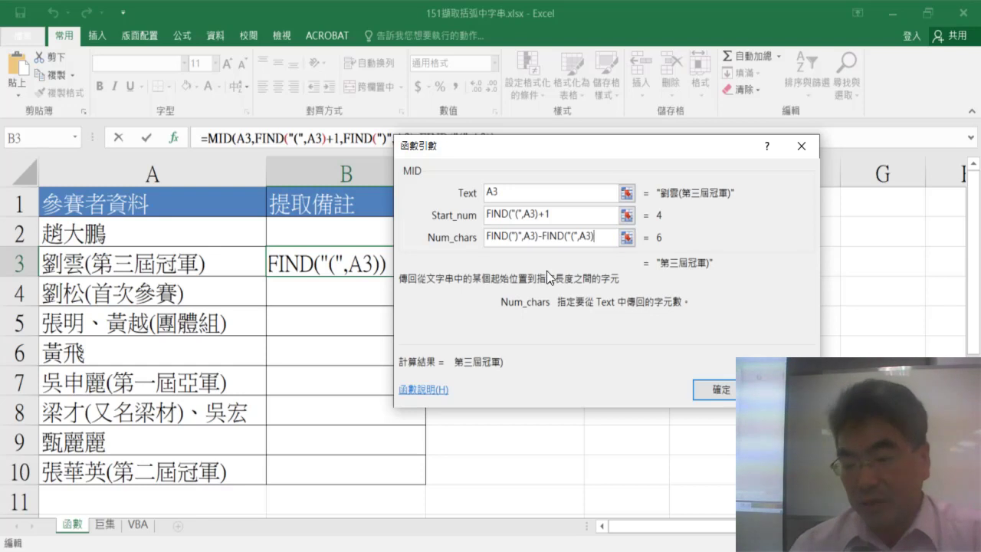
Append -1 to Num_chars and confirm the MID formula so B3 returns 第三屆冠軍
{"action": "type", "text": "-"}
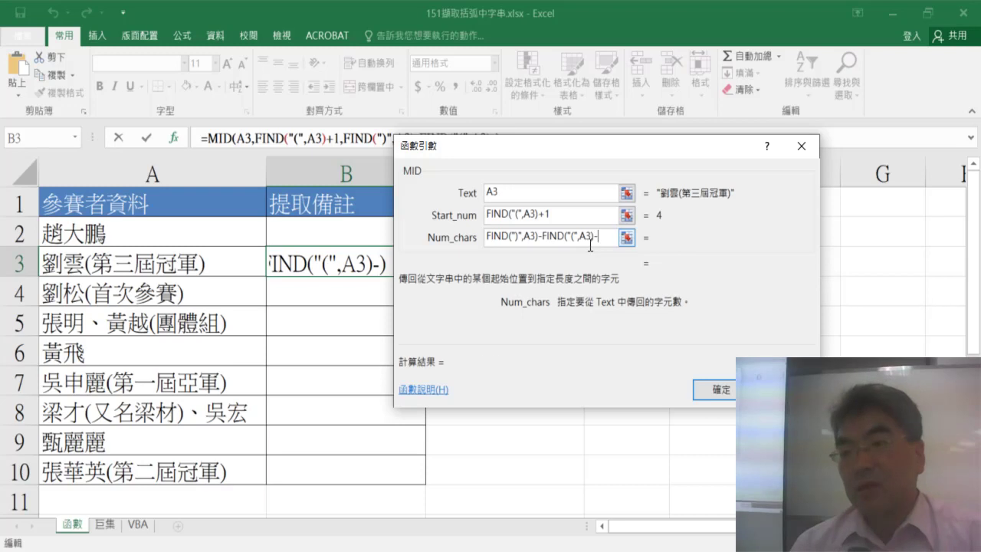
{"action": "type", "text": "1"}
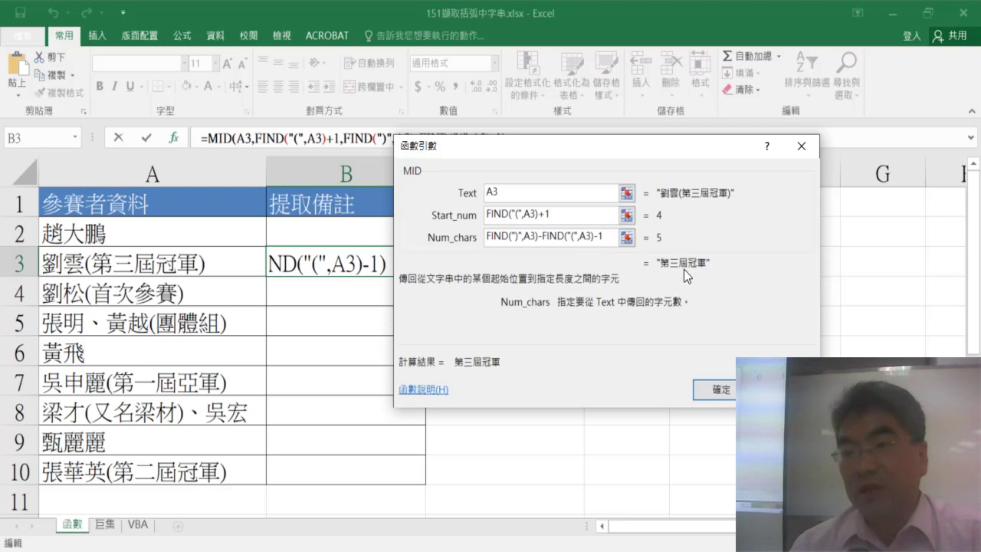
{"action": "key", "text": "BackSpace"}
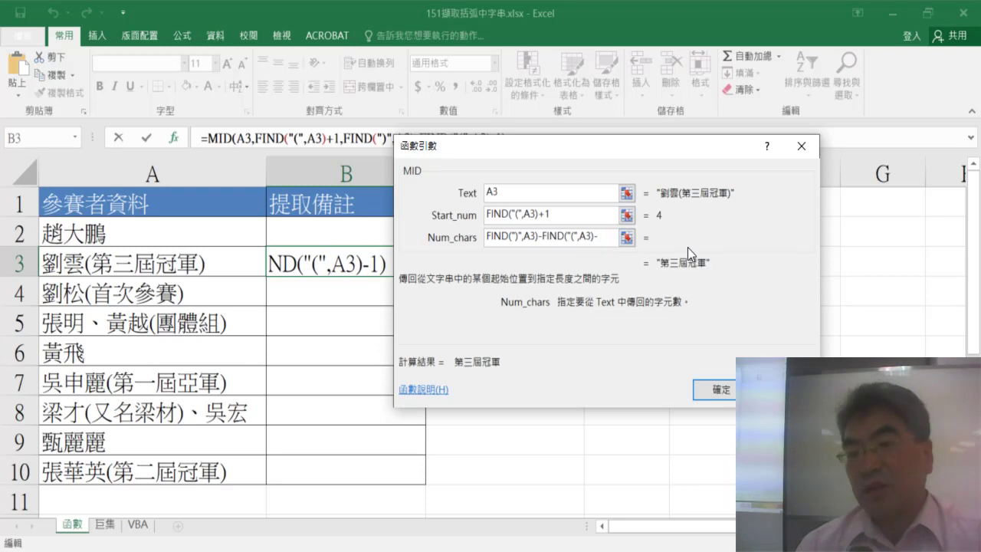
{"action": "key", "text": "BackSpace"}
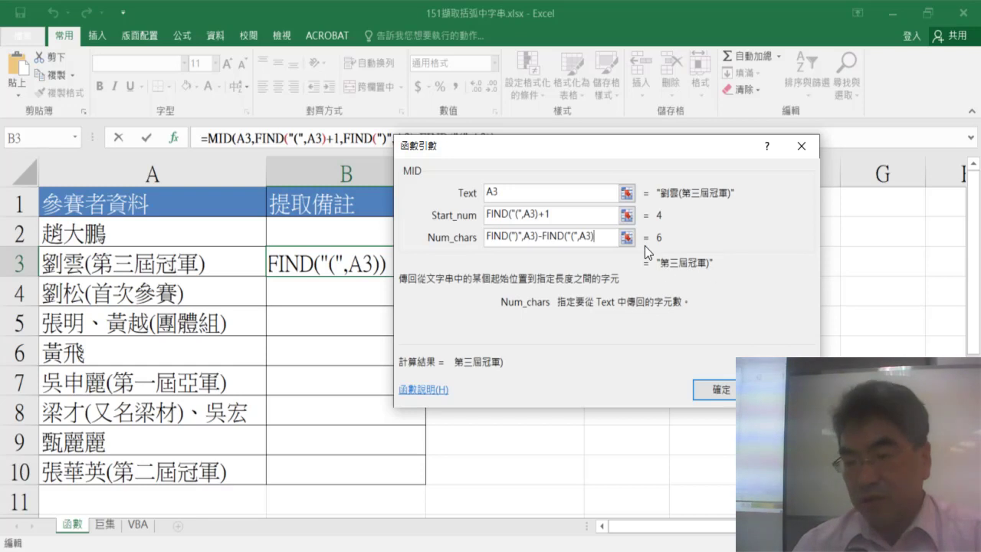
{"action": "type", "text": "-"}
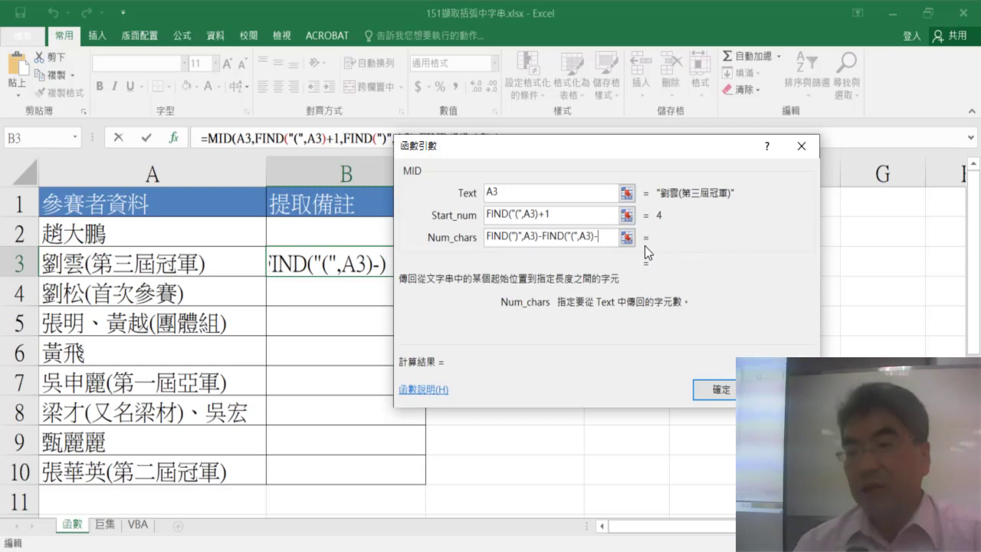
{"action": "type", "text": "1"}
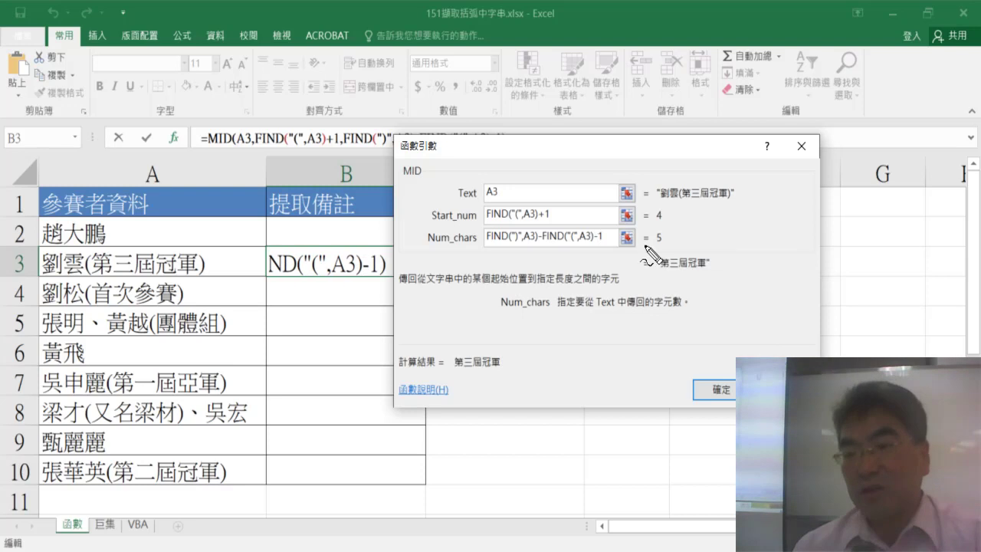
{"action": "mouse_move", "coordinate": [651, 250]}
{"action": "left_mouse_down"}
{"action": "mouse_move", "coordinate": [652, 282]}
{"action": "mouse_move", "coordinate": [656, 254]}
{"action": "left_mouse_up"}
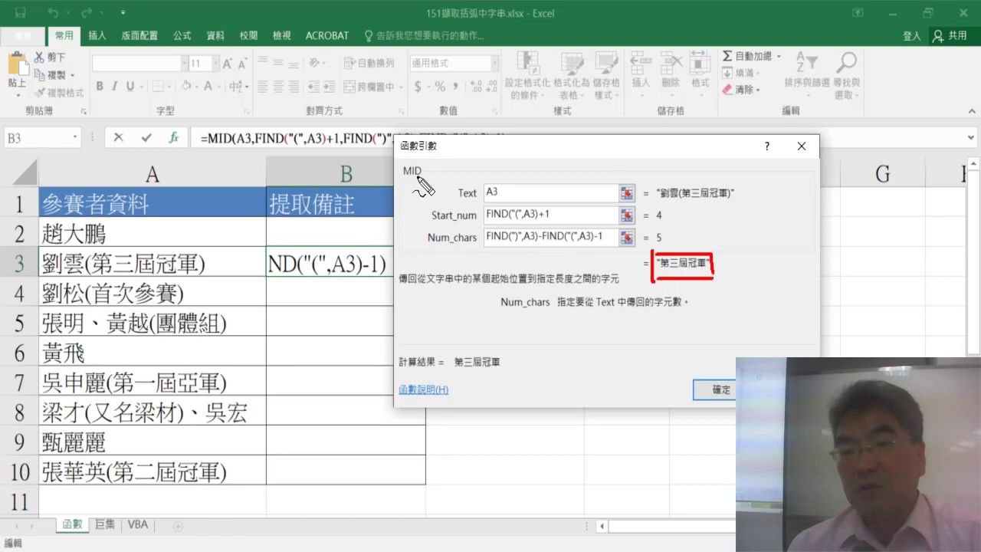
{"action": "left_click_drag", "start_coordinate": [486, 224], "coordinate": [512, 222]}
{"action": "left_click_drag", "start_coordinate": [404, 179], "coordinate": [428, 179]}
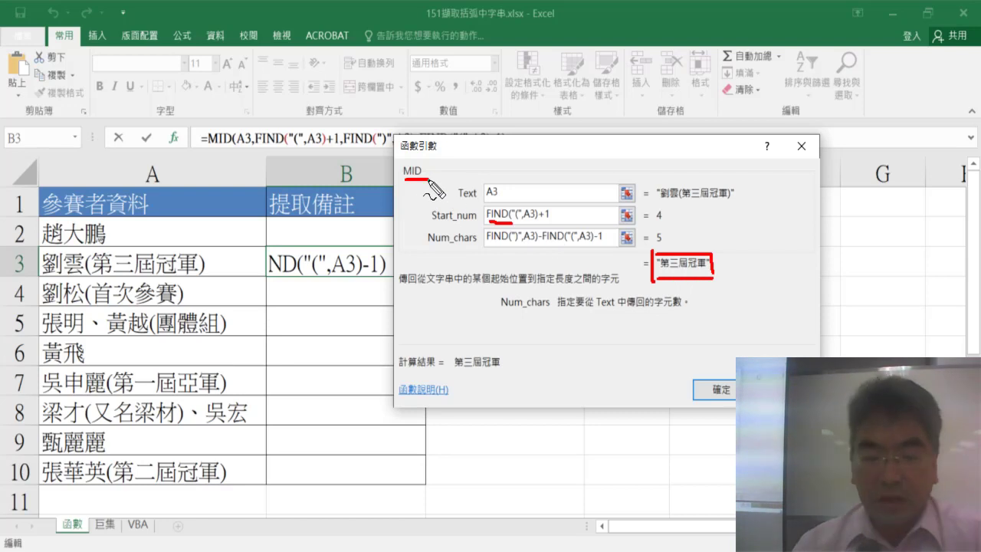
{"action": "right_click", "coordinate": [428, 181]}
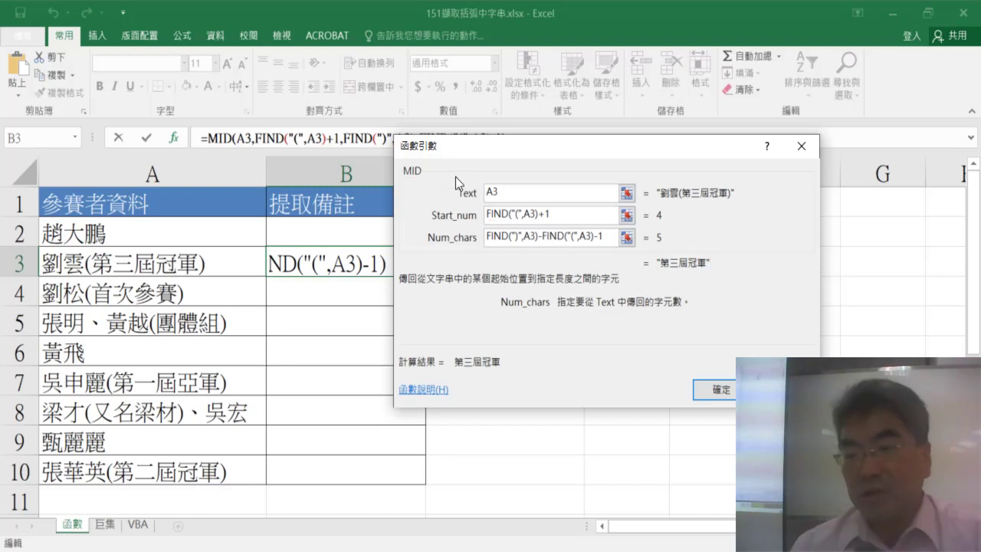
{"action": "left_click", "coordinate": [705, 389]}
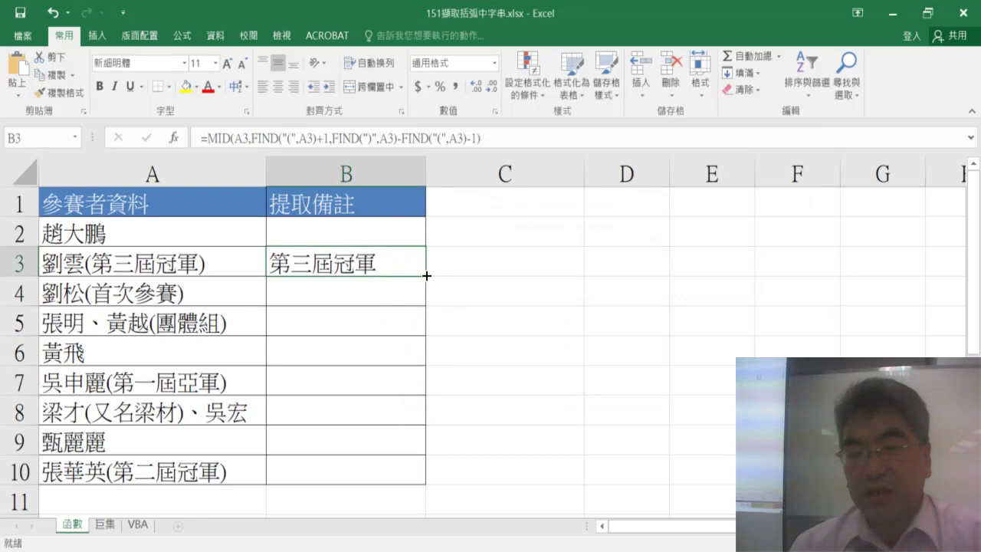
Fill B3's formula down to B10 and up to B2, then inspect B2's #VALUE! result
{"action": "left_click_drag", "start_coordinate": [426, 275], "coordinate": [407, 477]}
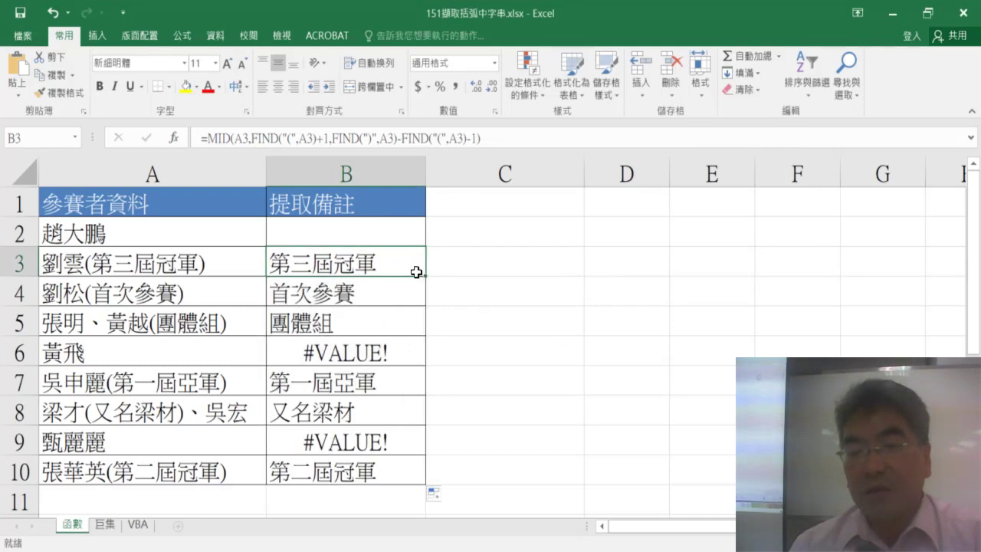
{"action": "left_click_drag", "start_coordinate": [425, 275], "coordinate": [421, 229]}
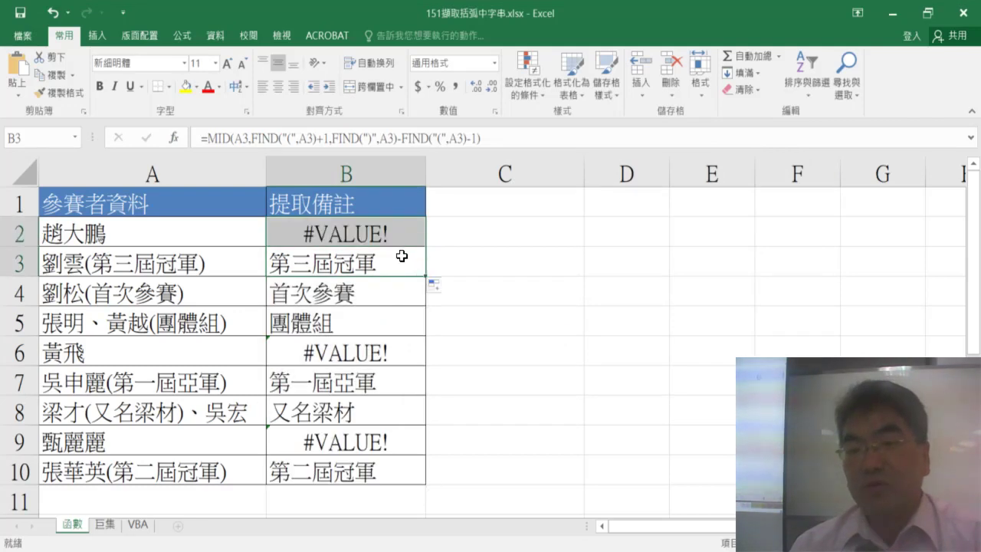
{"action": "left_click", "coordinate": [401, 256]}
{"action": "left_click", "coordinate": [358, 232]}
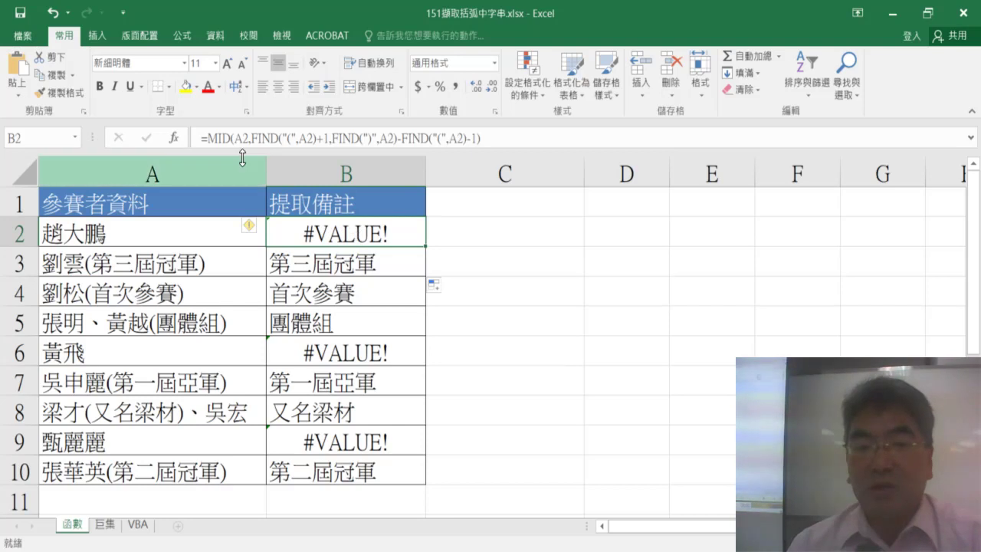
Cut B2's MID formula and insert the logical IFERROR function in its place
{"action": "left_click", "coordinate": [334, 142]}
{"action": "left_click_drag", "start_coordinate": [335, 143], "coordinate": [481, 138]}
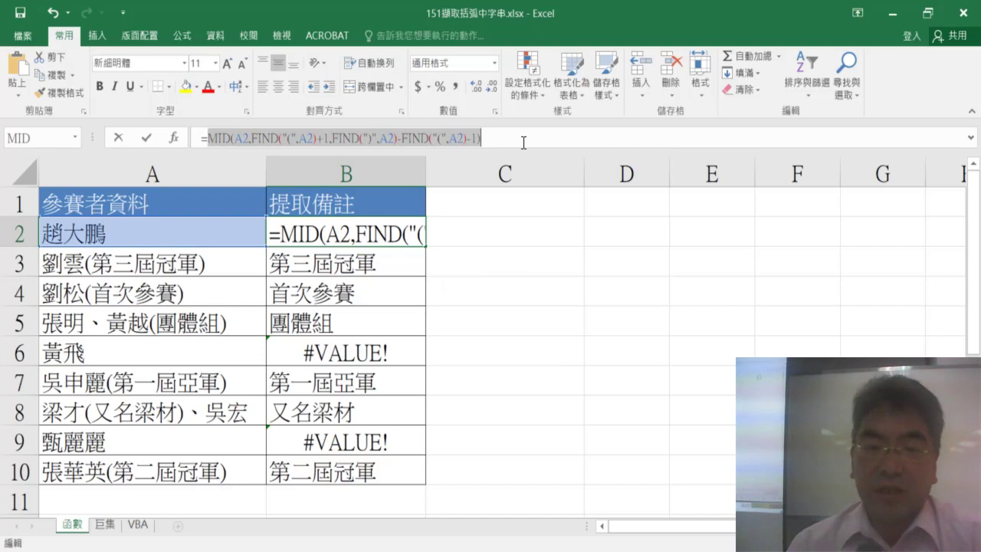
{"action": "right_click", "coordinate": [300, 142]}
{"action": "left_click", "coordinate": [330, 156]}
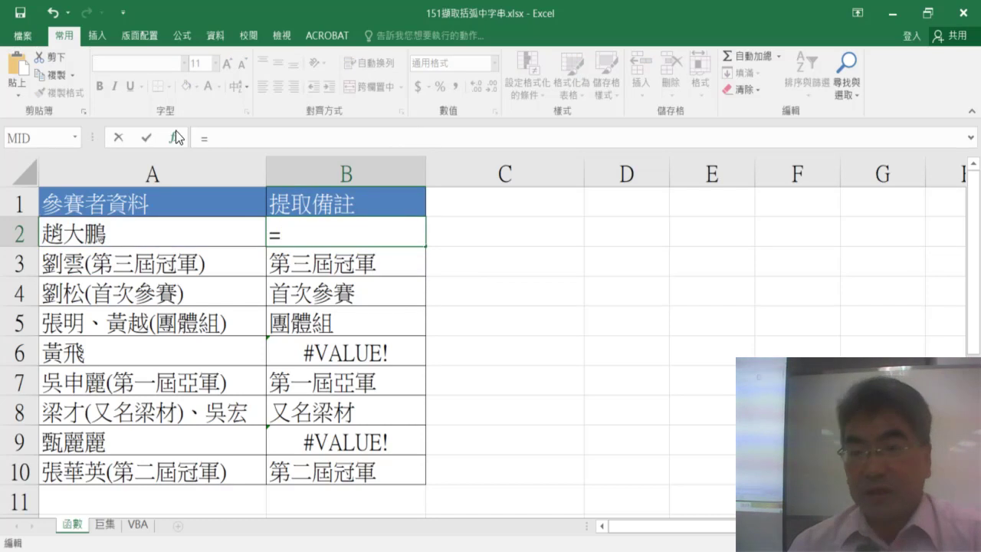
{"action": "left_click", "coordinate": [176, 133]}
{"action": "left_click", "coordinate": [566, 191]}
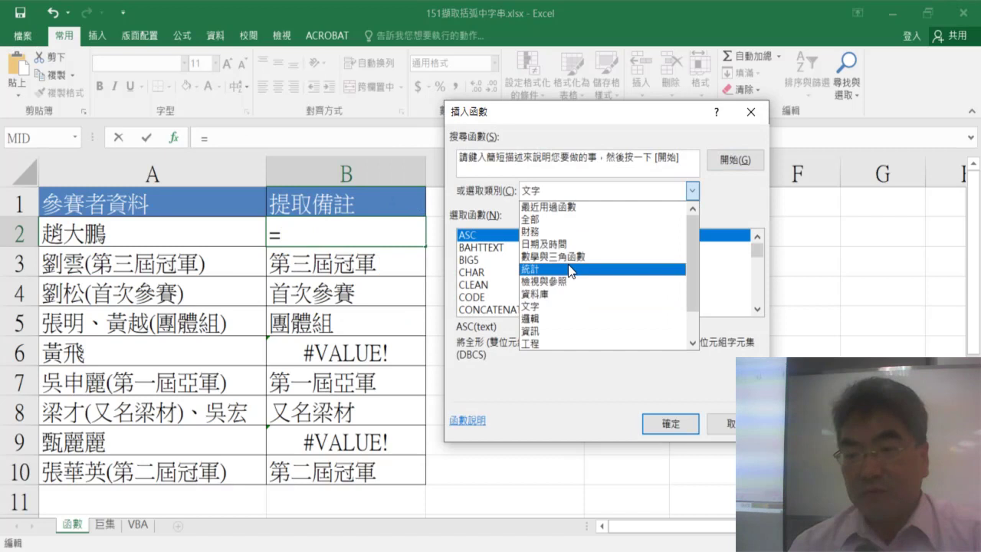
{"action": "left_click", "coordinate": [565, 315]}
{"action": "left_click", "coordinate": [491, 272]}
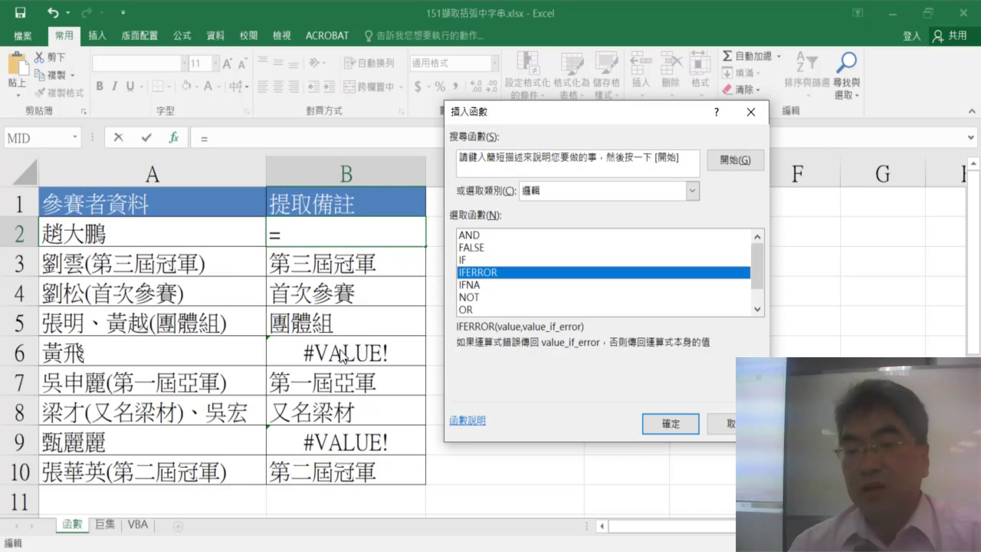
{"action": "left_click", "coordinate": [671, 423]}
Use the MID formula as IFERROR's Value with "" on error, then fill down to B10
{"action": "right_click", "coordinate": [531, 204]}
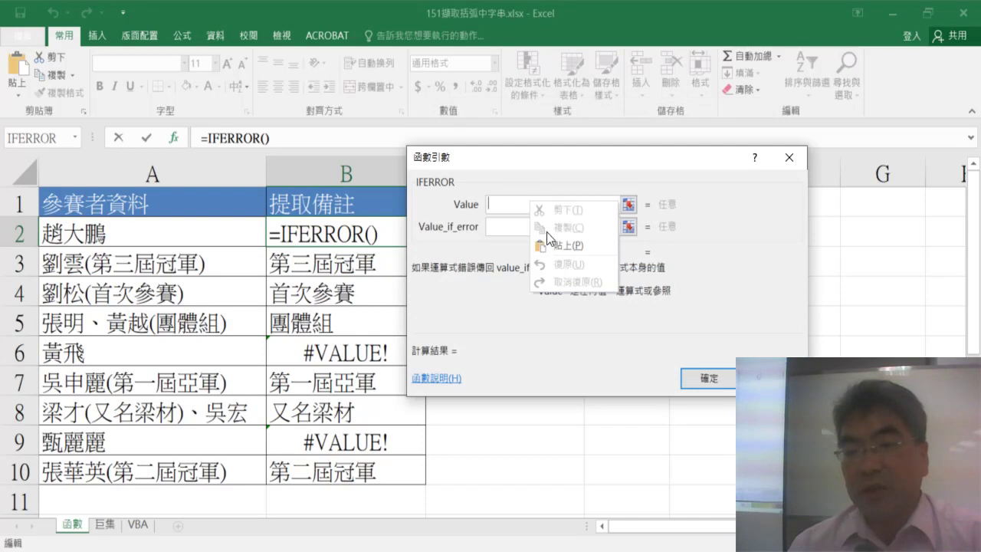
{"action": "left_click", "coordinate": [565, 245]}
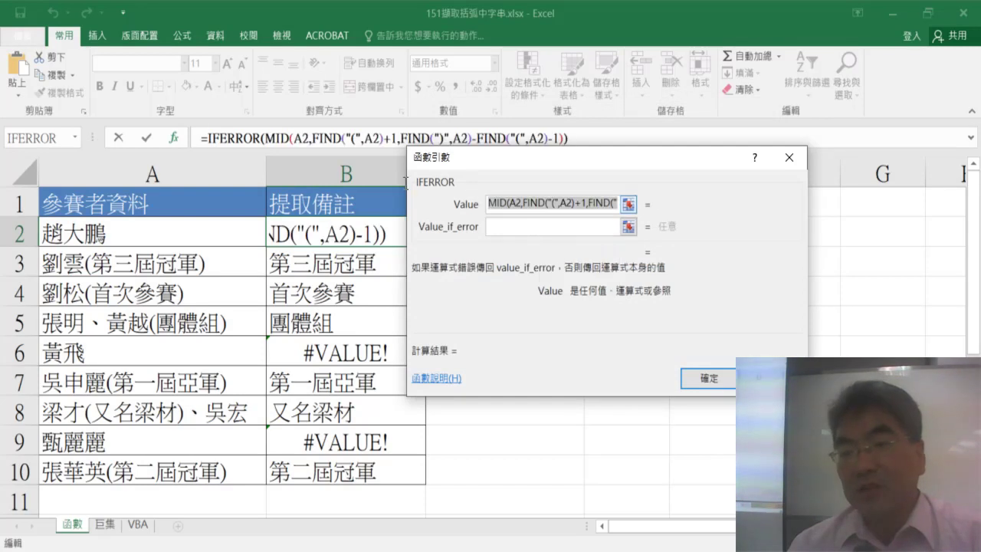
{"action": "left_click", "coordinate": [498, 228]}
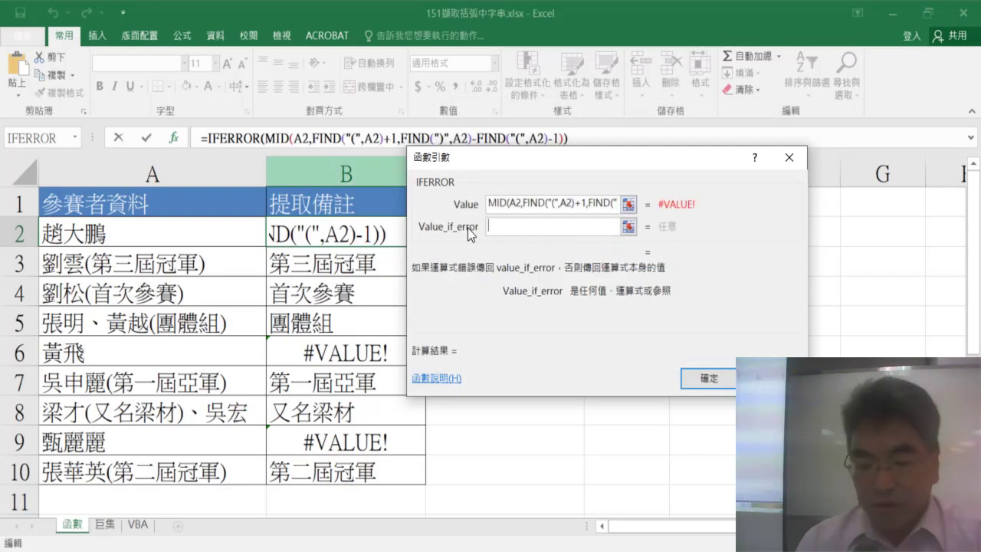
{"action": "type", "text": "\"\""}
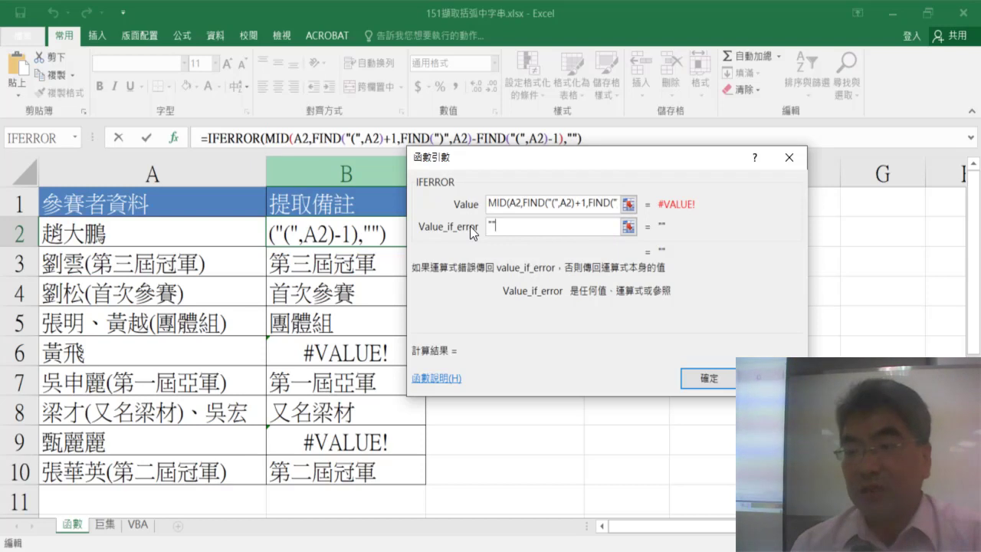
{"action": "left_click", "coordinate": [716, 379]}
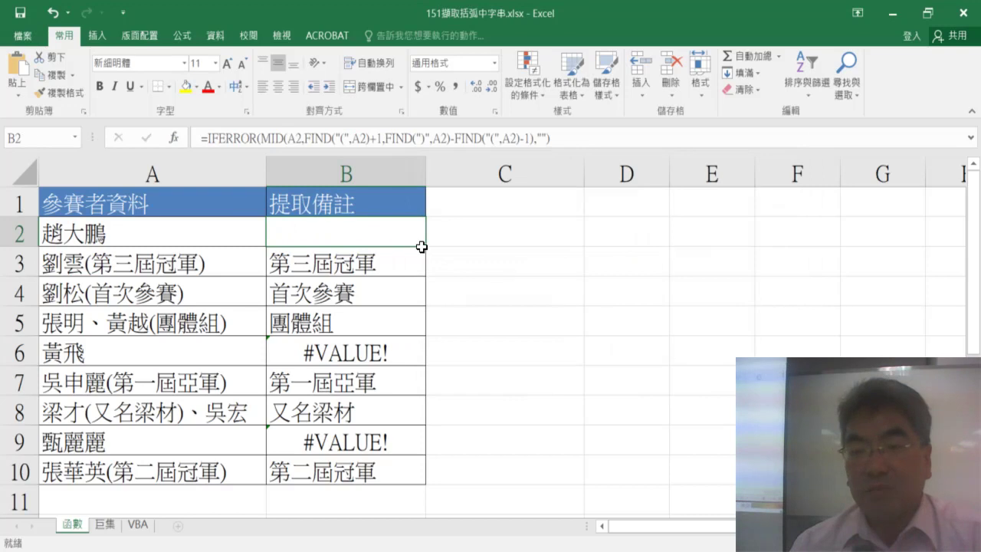
{"action": "left_click_drag", "start_coordinate": [426, 246], "coordinate": [409, 470]}
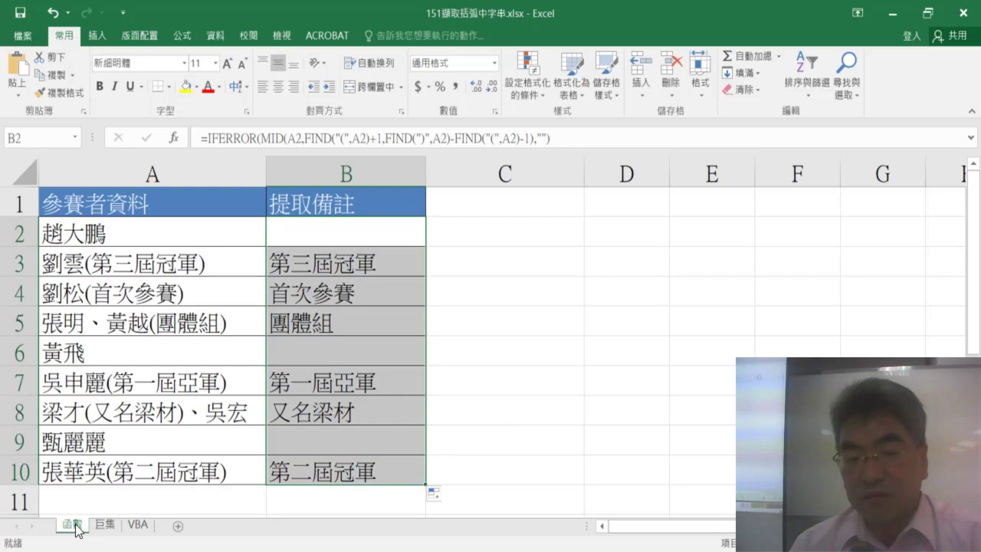
Switch to the 巨集 sheet, scroll through it, check B2's formula, then select C3
{"action": "left_click", "coordinate": [105, 528]}
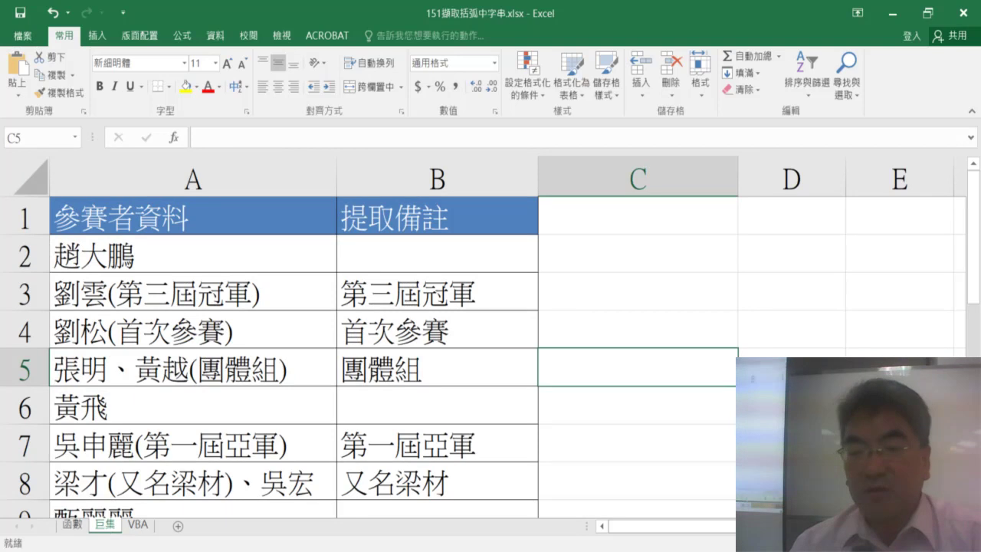
{"action": "scroll", "coordinate": [490, 337], "scroll_direction": "down", "scroll_amount": 1, "text": "ctrl"}
{"action": "scroll", "coordinate": [491, 337], "scroll_direction": "down", "scroll_amount": 1, "text": "ctrl"}
{"action": "scroll", "coordinate": [490, 337], "scroll_direction": "down", "scroll_amount": 1, "text": "ctrl"}
{"action": "scroll", "coordinate": [490, 338], "scroll_direction": "down", "scroll_amount": 1, "text": "ctrl"}
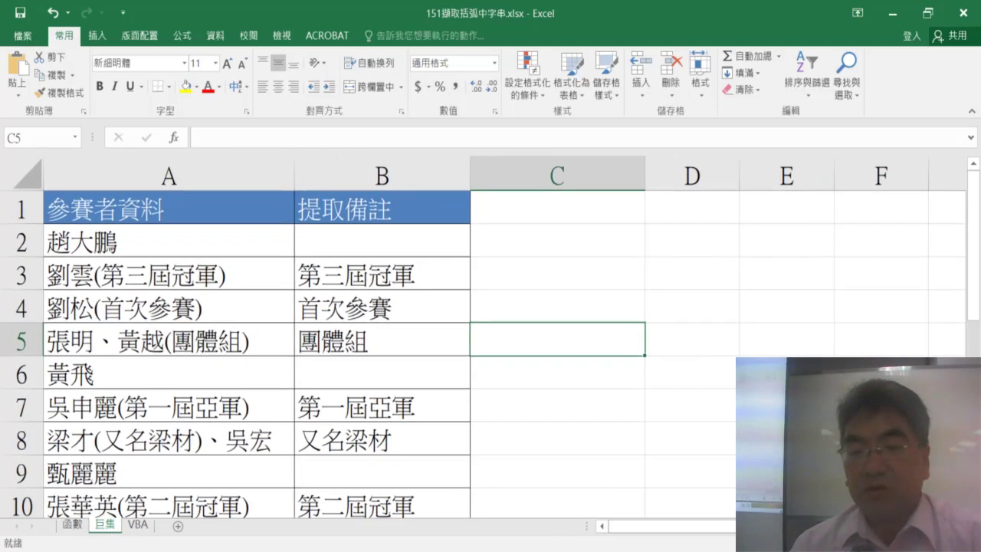
{"action": "scroll", "coordinate": [490, 338], "scroll_direction": "down", "scroll_amount": 1, "text": "ctrl"}
{"action": "scroll", "coordinate": [491, 337], "scroll_direction": "down", "scroll_amount": 1, "text": "ctrl"}
{"action": "left_click", "coordinate": [398, 243]}
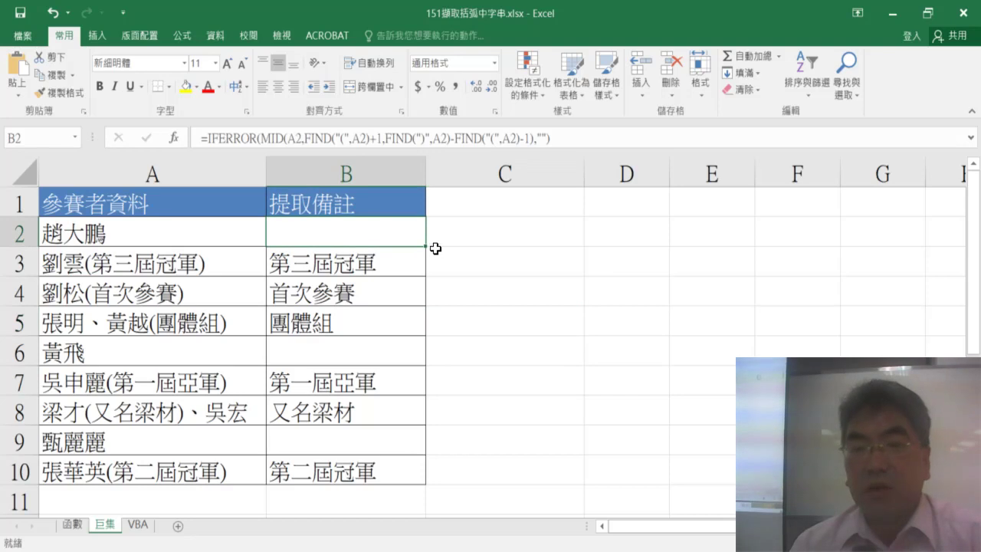
{"action": "left_click", "coordinate": [527, 260]}
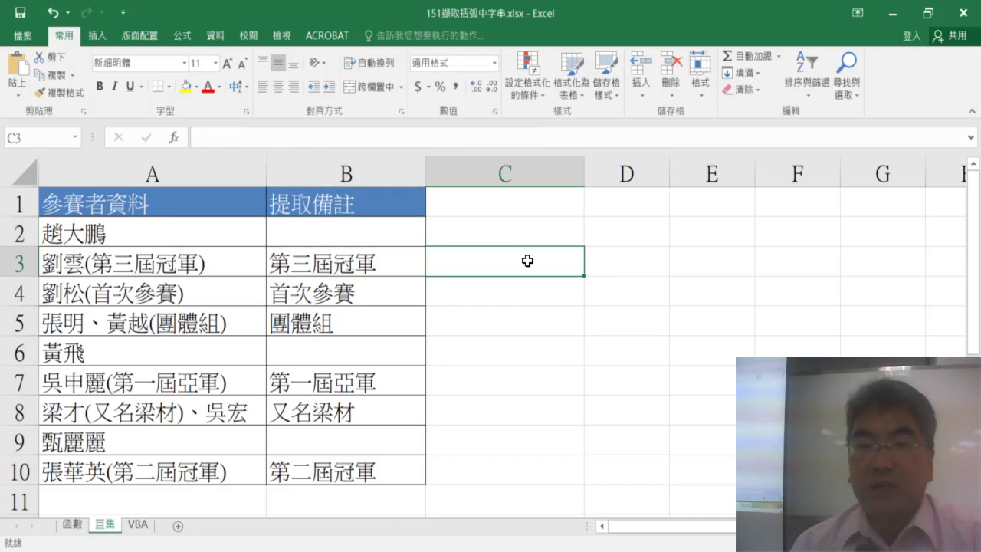
Tick 開發人員 in Excel Options' Customize Ribbon and display the Developer commands
{"action": "left_click", "coordinate": [122, 13]}
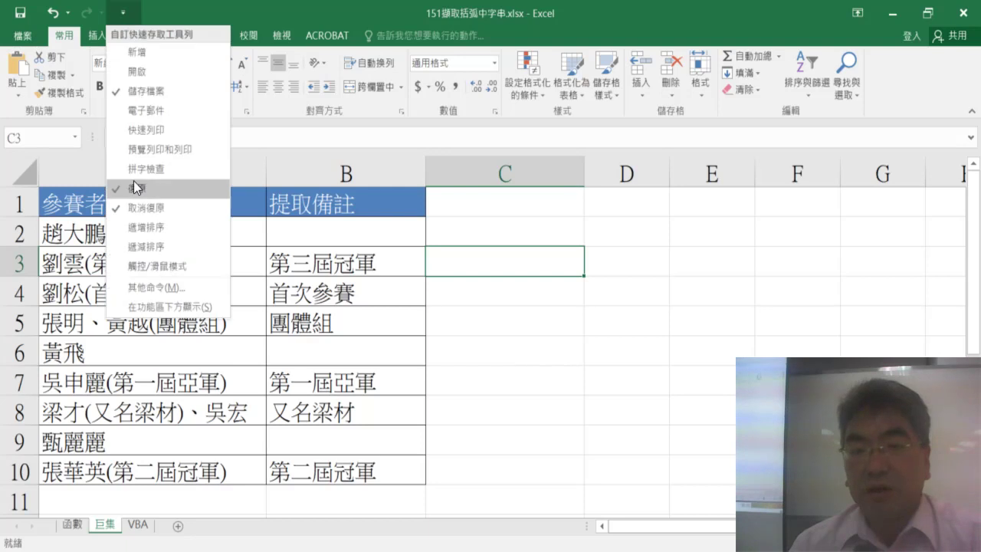
{"action": "left_click", "coordinate": [153, 276]}
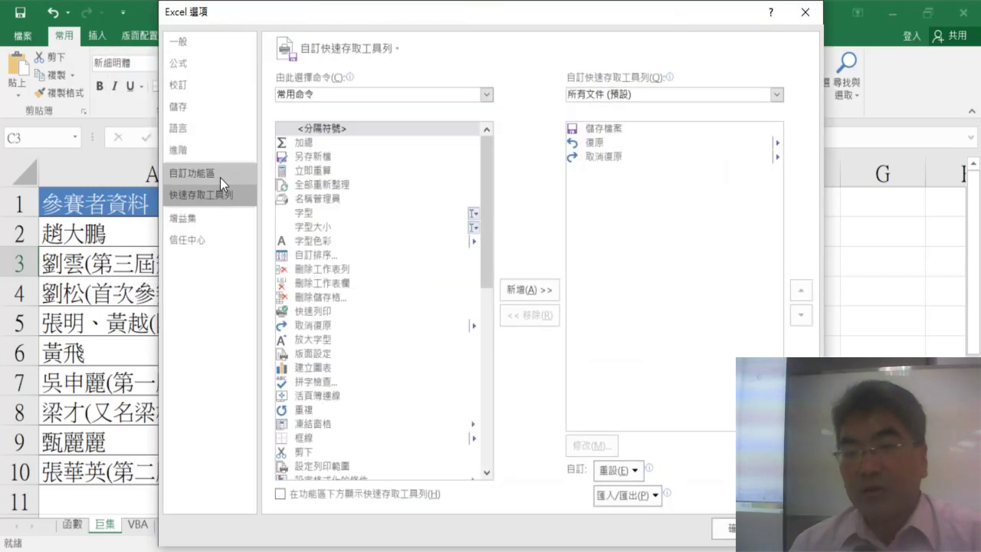
{"action": "left_click", "coordinate": [220, 177]}
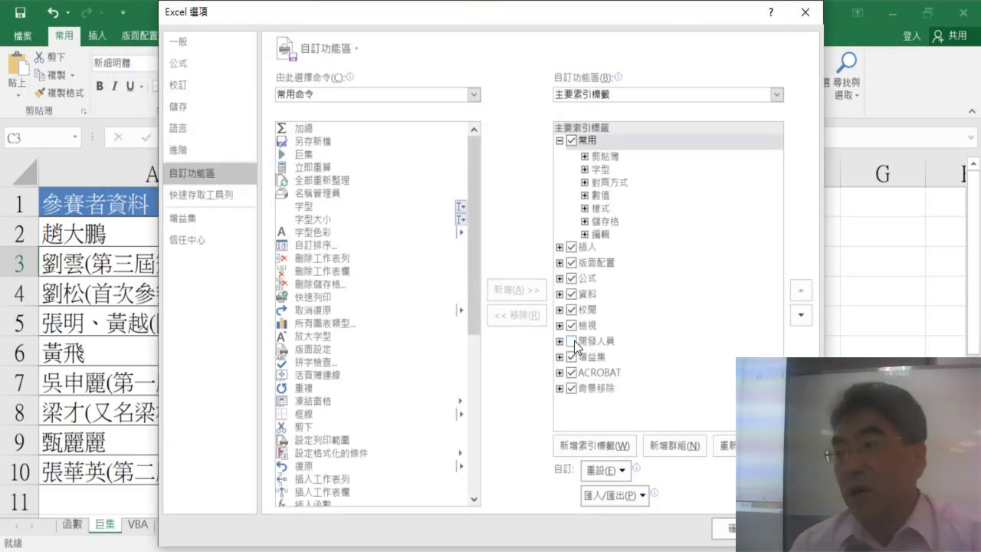
{"action": "left_click", "coordinate": [574, 341]}
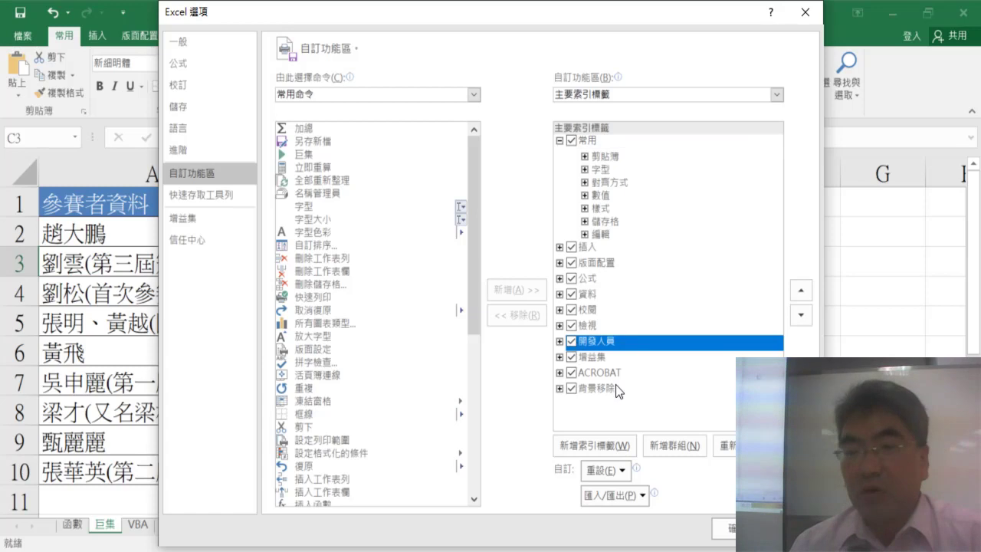
{"action": "left_click", "coordinate": [730, 528]}
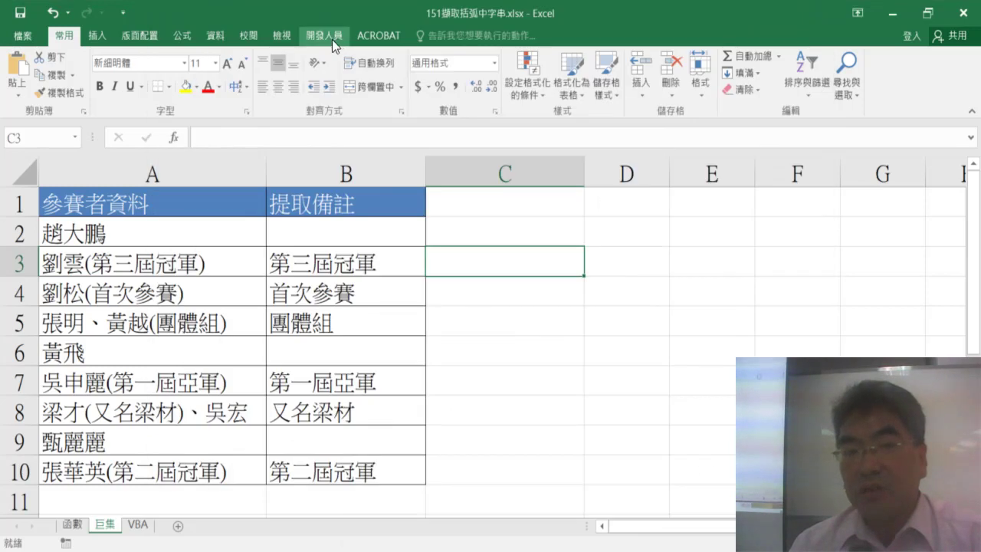
{"action": "left_click", "coordinate": [332, 39]}
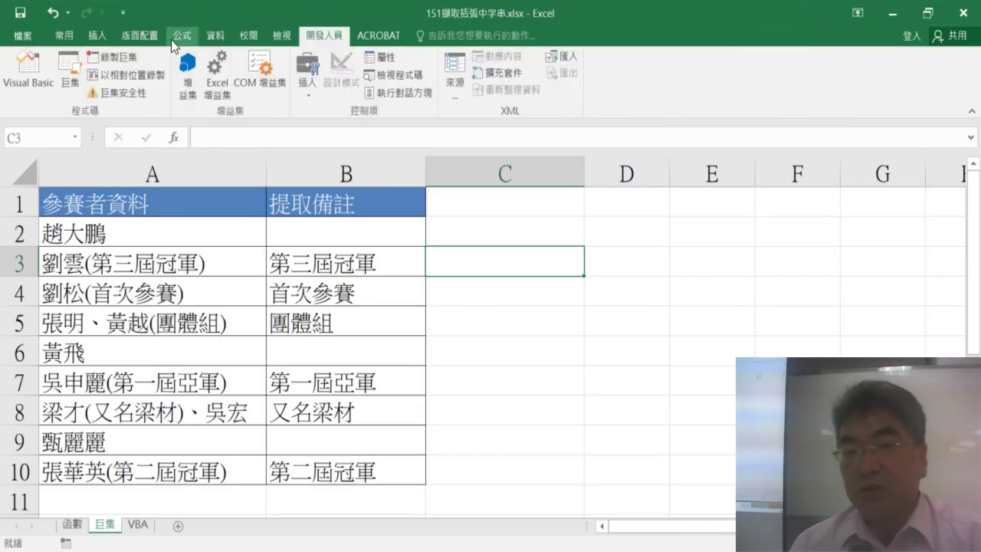
{"action": "left_click", "coordinate": [657, 232]}
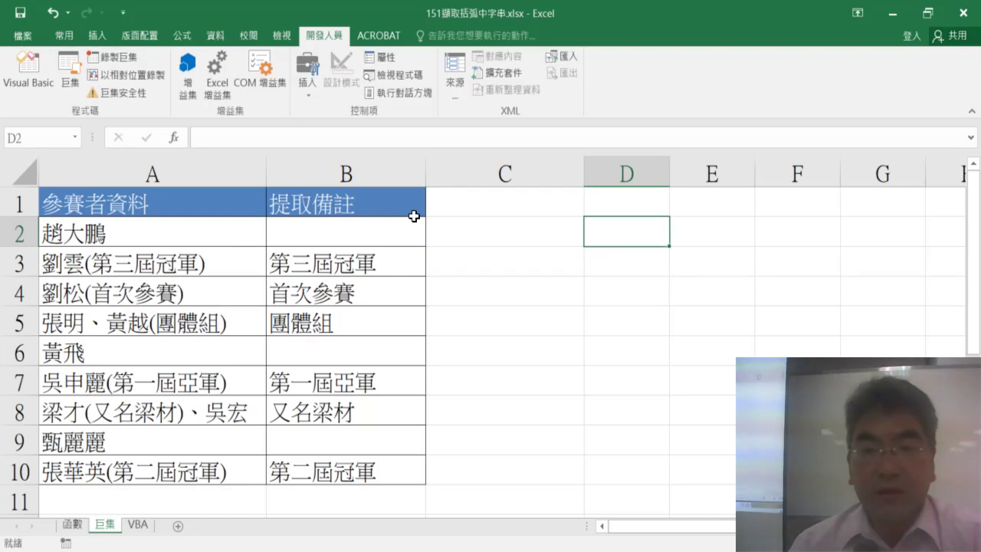
Check B2's IFERROR(MID/FIND) formula on 巨集, then fill it down through B10
{"action": "left_click", "coordinate": [373, 226]}
{"action": "left_click", "coordinate": [221, 135]}
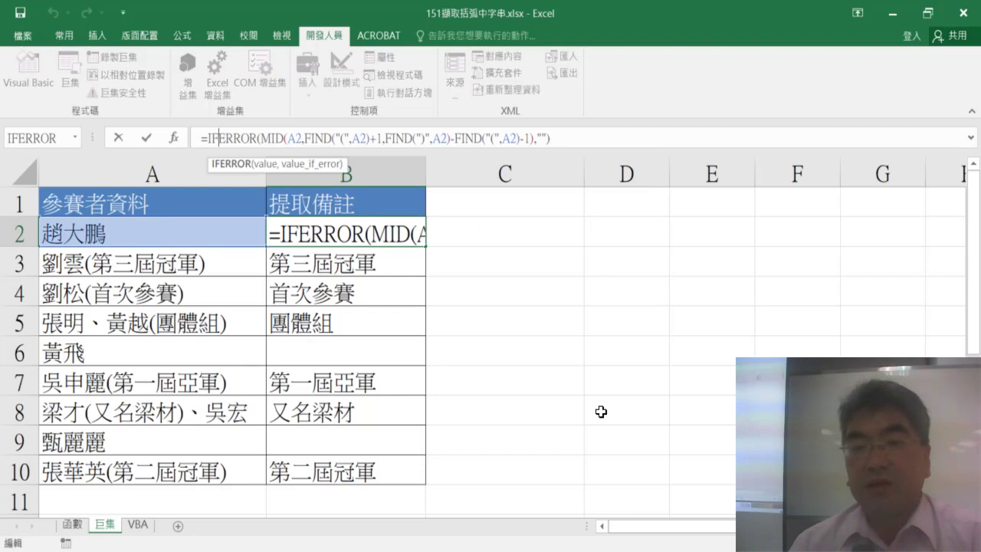
{"action": "left_click", "coordinate": [118, 137]}
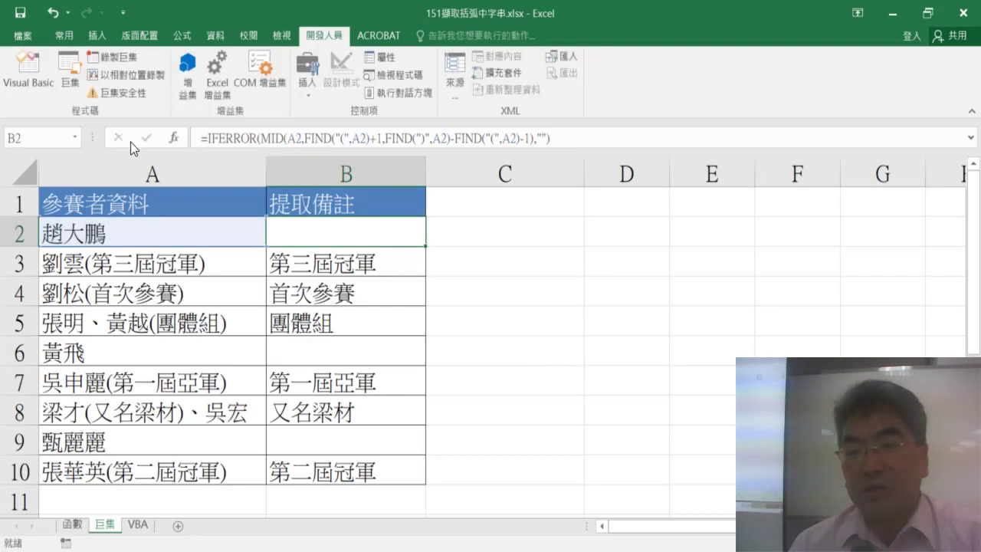
{"action": "left_click", "coordinate": [646, 291]}
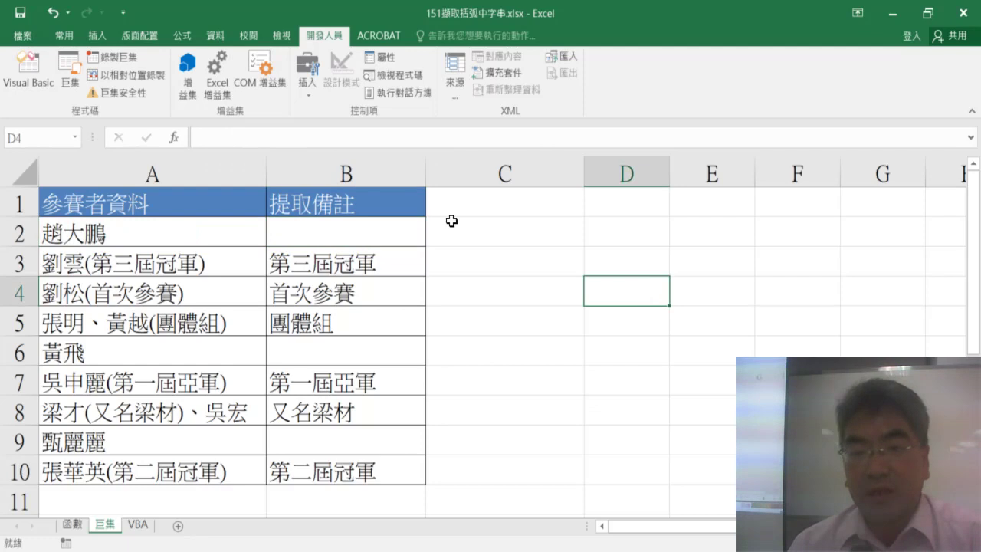
{"action": "left_click", "coordinate": [380, 234]}
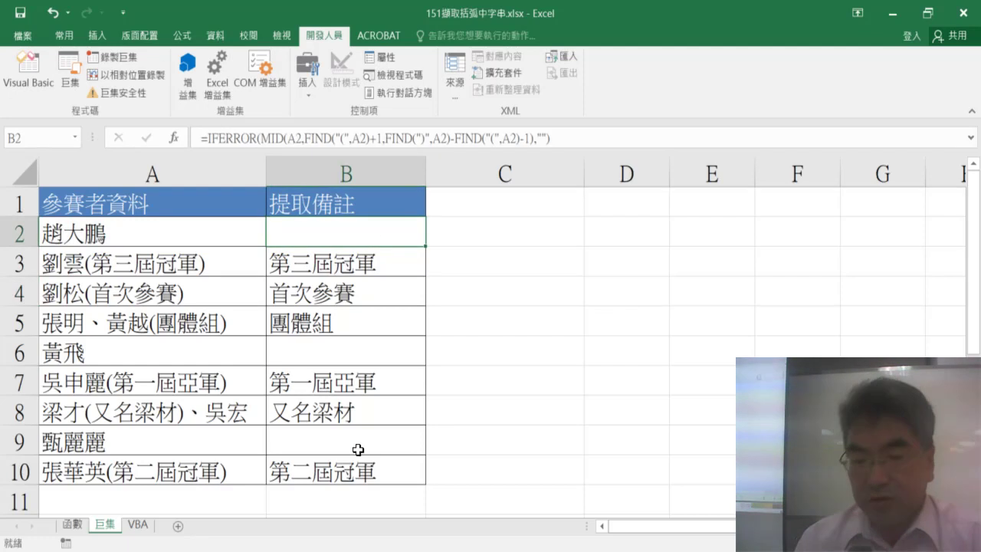
{"action": "key", "text": "ctrl+q"}
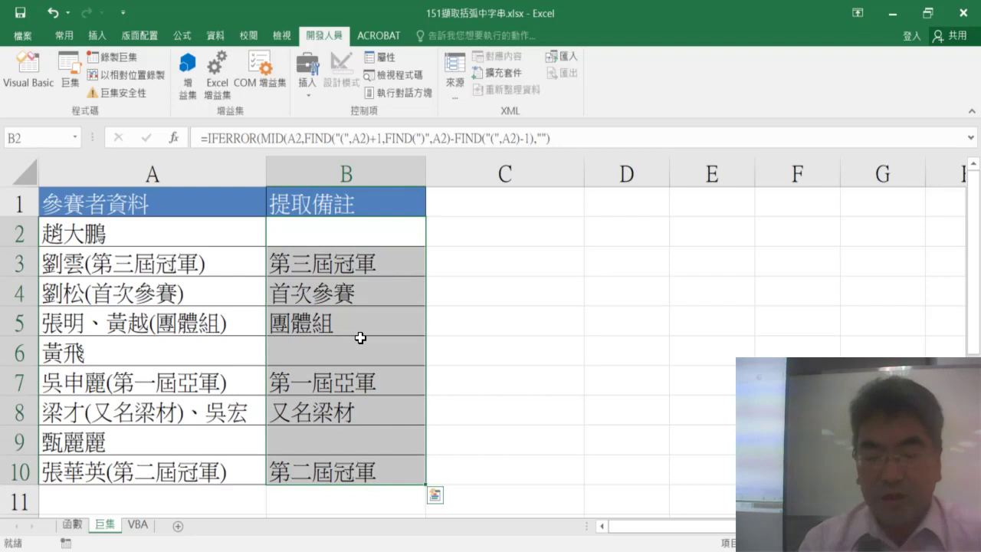
{"action": "left_click", "coordinate": [549, 293]}
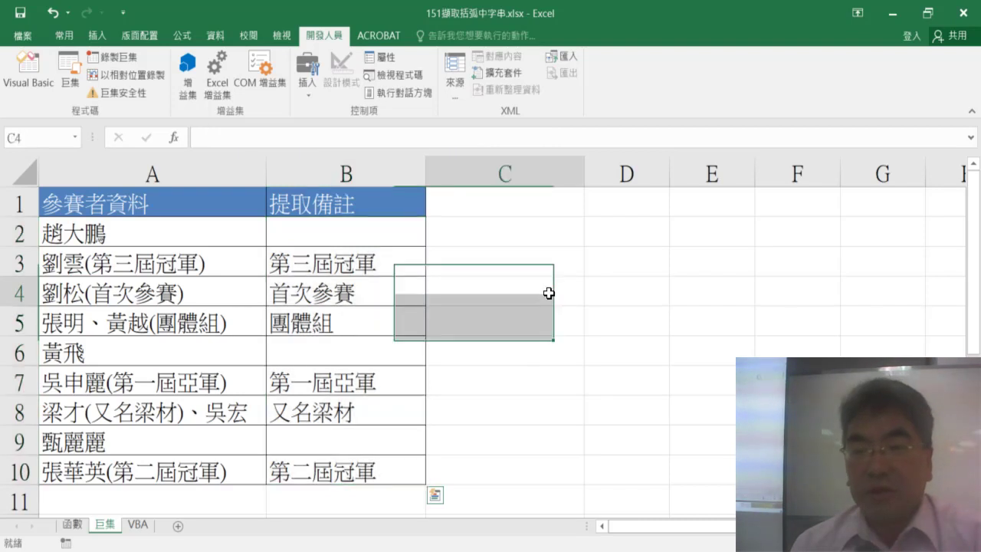
{"action": "left_click", "coordinate": [554, 231]}
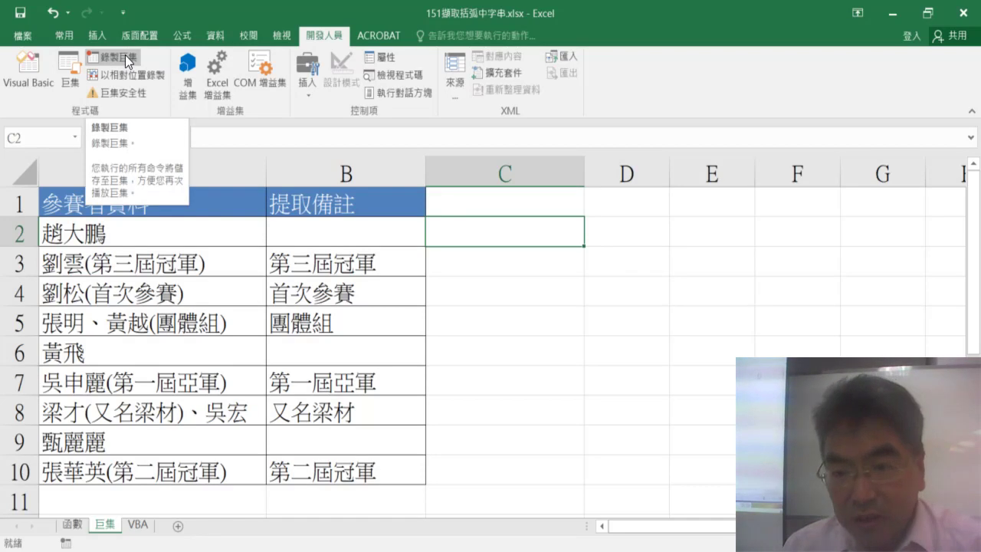
Begin a new macro recording with the default name cleared, then select B2
{"action": "left_click", "coordinate": [125, 55]}
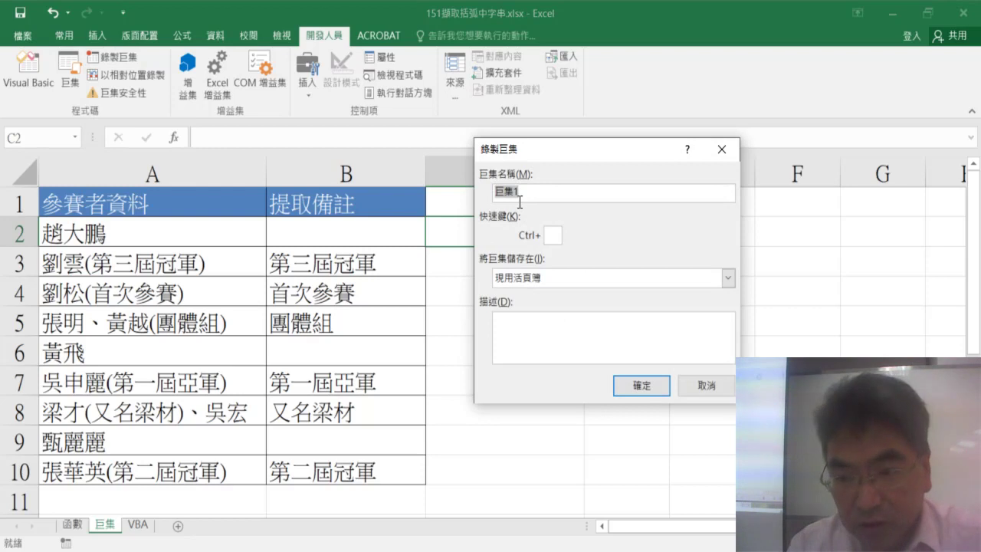
{"action": "key", "text": "BackSpace"}
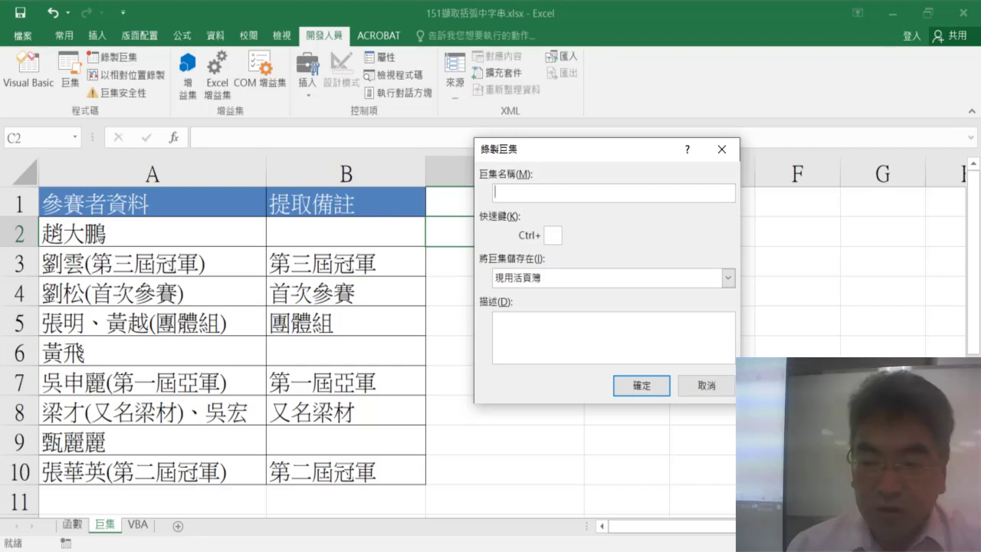
{"action": "key", "text": "Escape"}
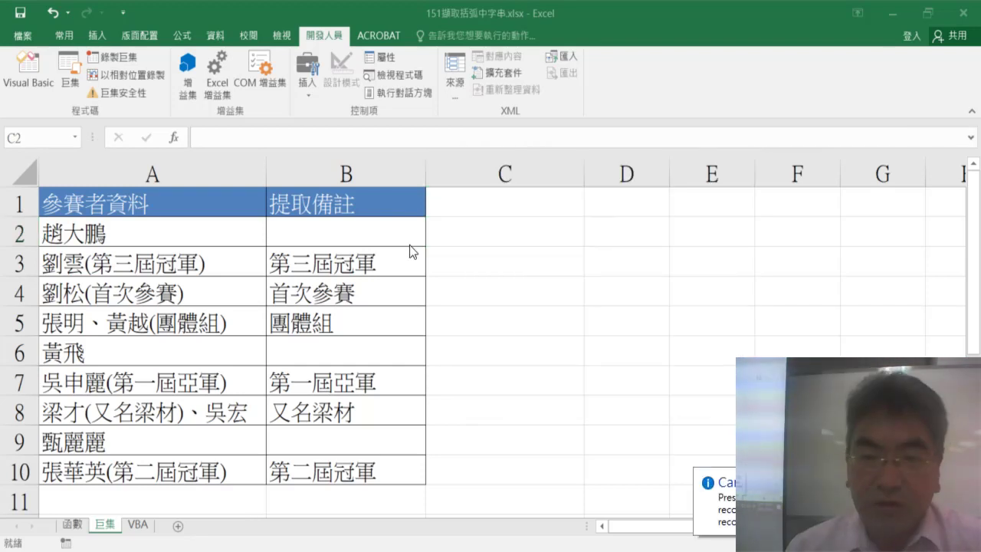
{"action": "left_click", "coordinate": [382, 230]}
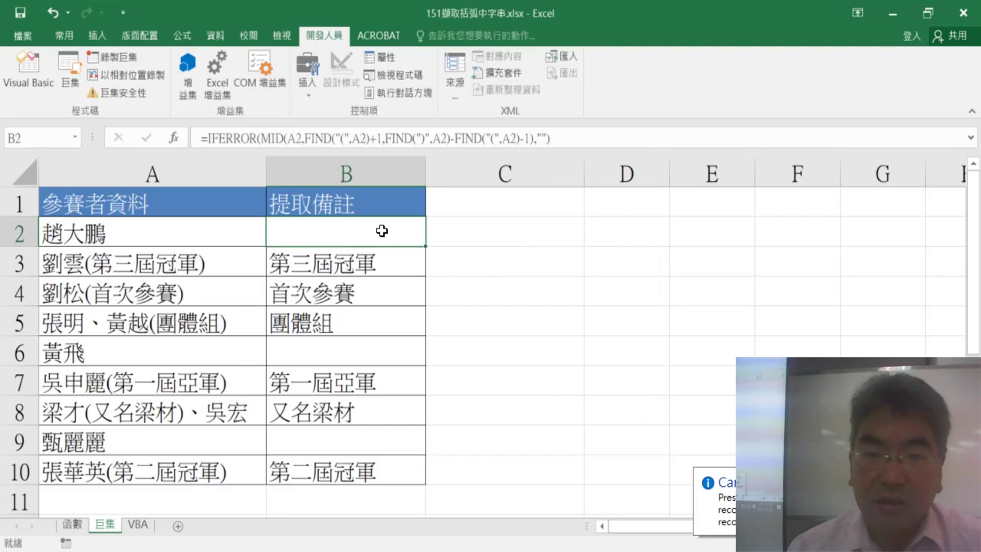
{"action": "left_click", "coordinate": [697, 285]}
{"action": "left_click", "coordinate": [360, 223]}
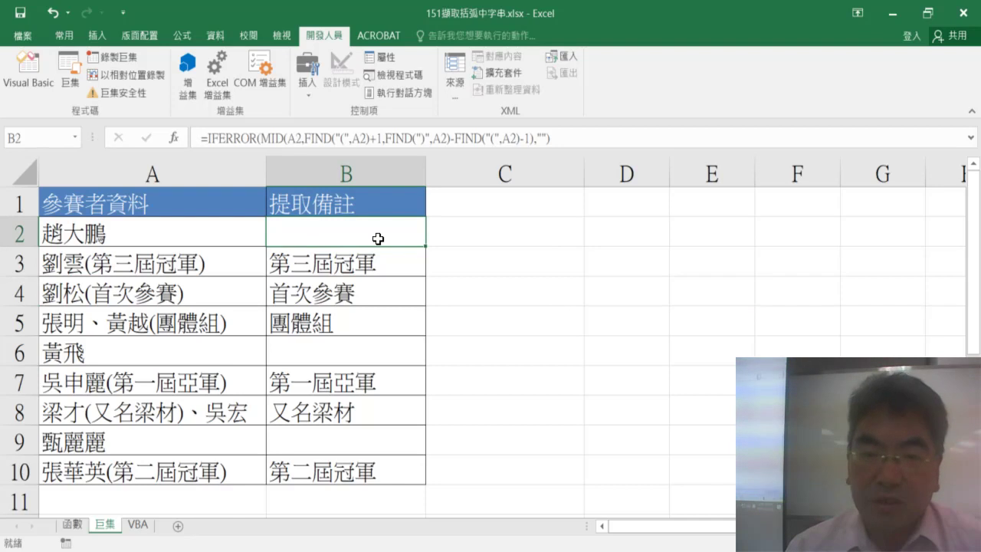
Open the VBA sheet tab, briefly checking the 函數 sheet before returning
{"action": "left_click", "coordinate": [138, 525]}
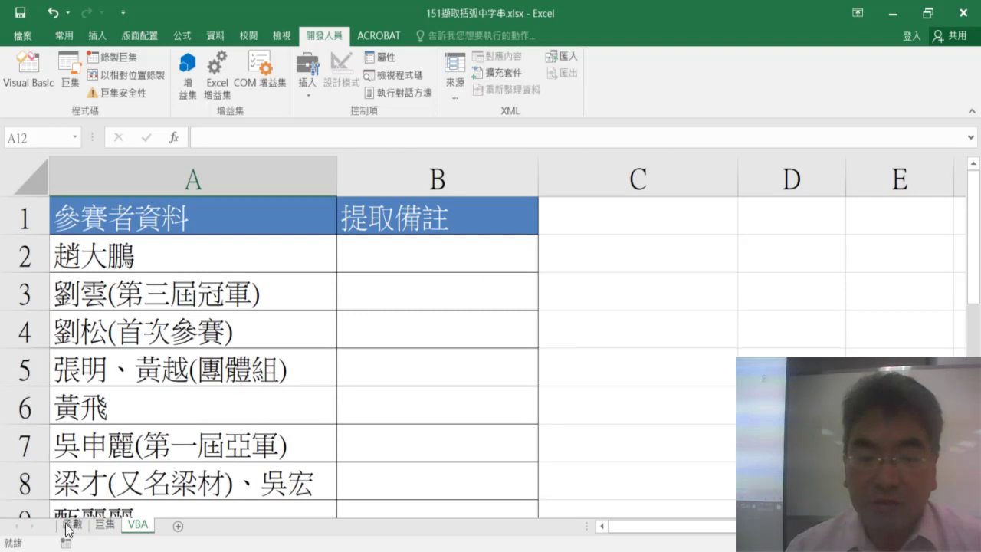
{"action": "left_click", "coordinate": [71, 525]}
{"action": "left_click", "coordinate": [136, 525]}
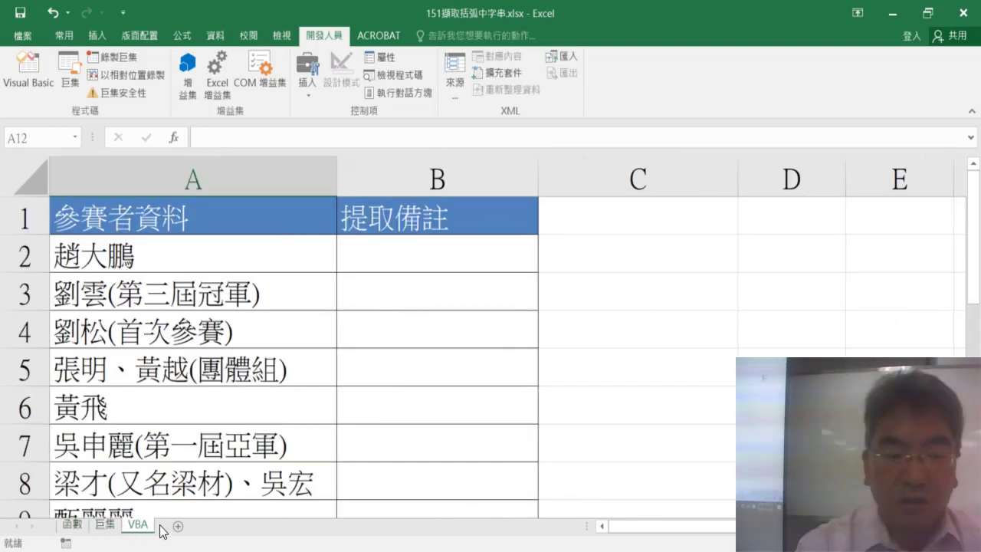